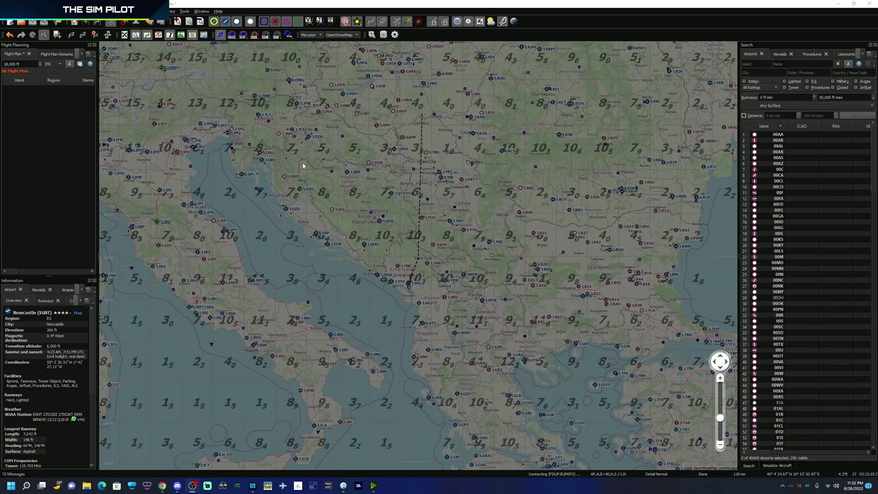
# Step: Look over the Scenery Library menu and close it without choosing anything
pyautogui.click(172, 11)
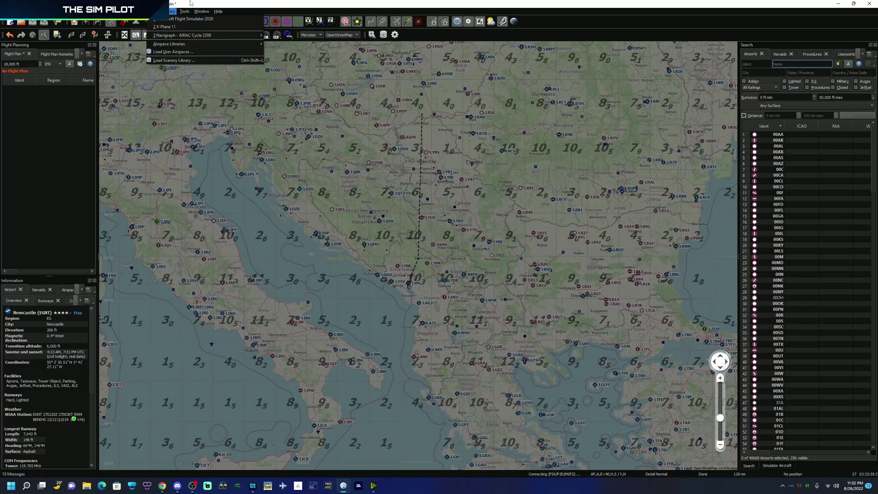
pyautogui.click(319, 211)
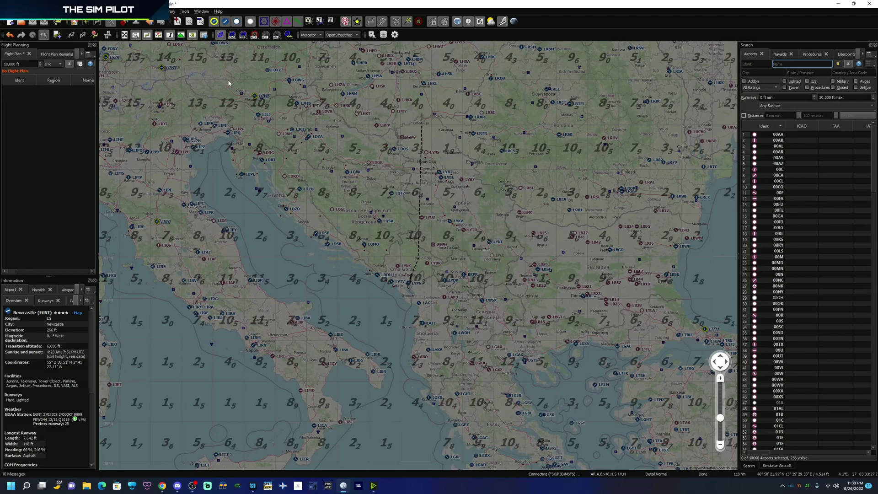
# Step: Switch the interface style to Windows, then Fusion, then back to Night
pyautogui.click(200, 13)
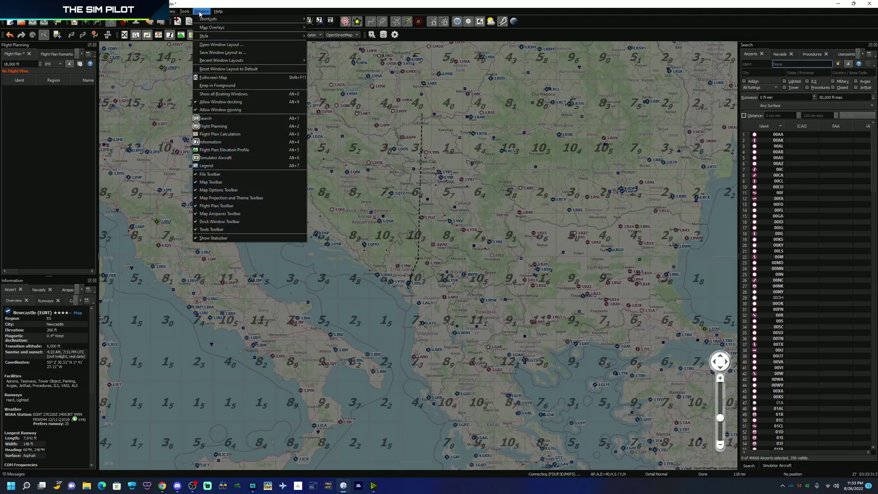
pyautogui.moveTo(256, 35)
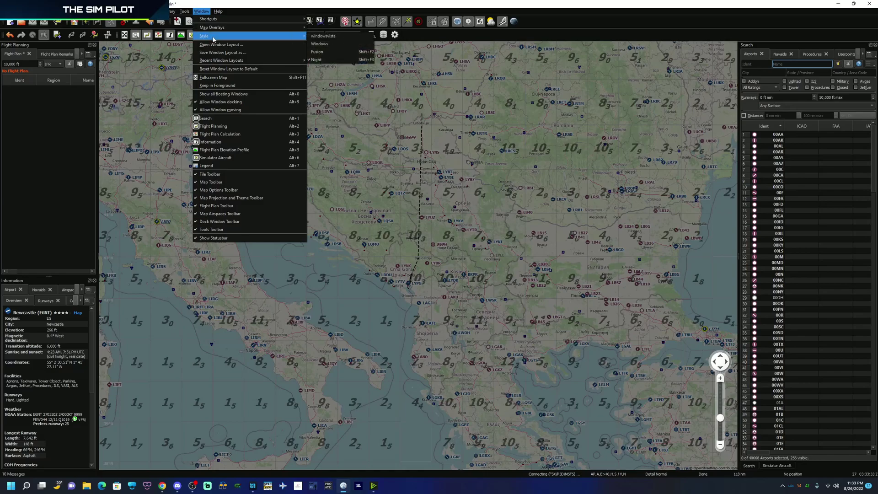
pyautogui.click(331, 46)
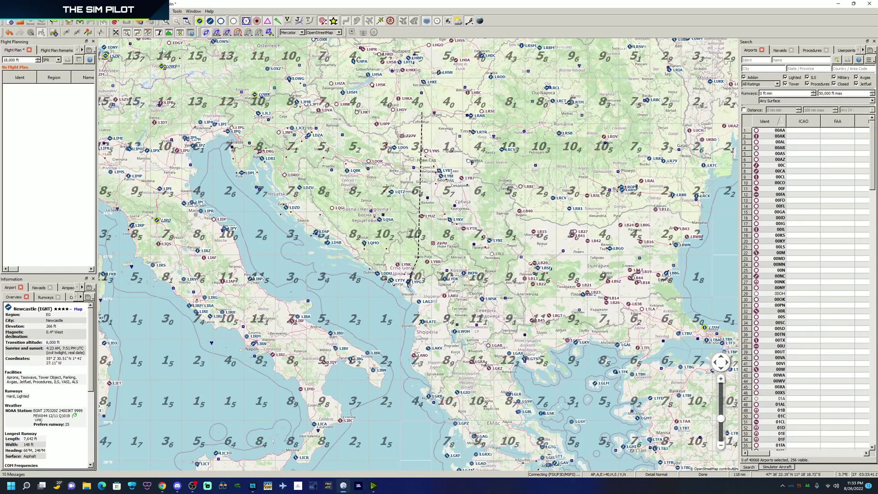
pyautogui.click(193, 10)
pyautogui.moveTo(201, 38)
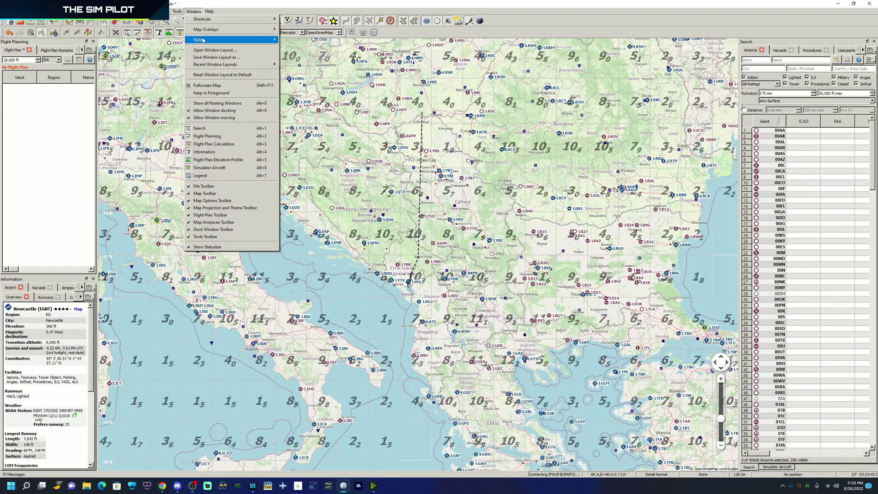
pyautogui.click(293, 55)
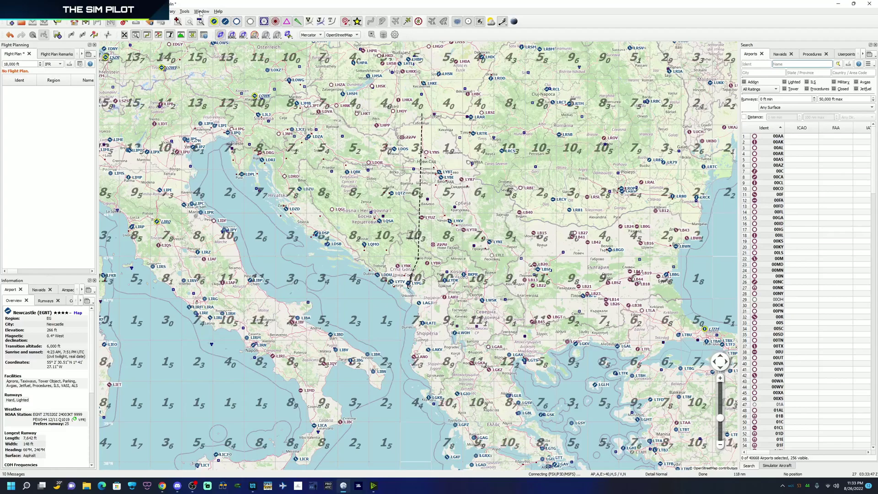
pyautogui.click(201, 11)
pyautogui.moveTo(222, 40)
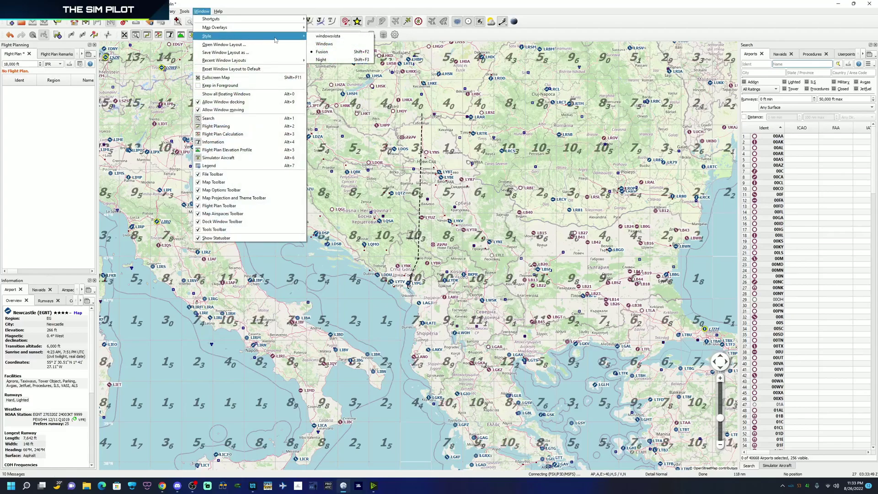
pyautogui.click(334, 60)
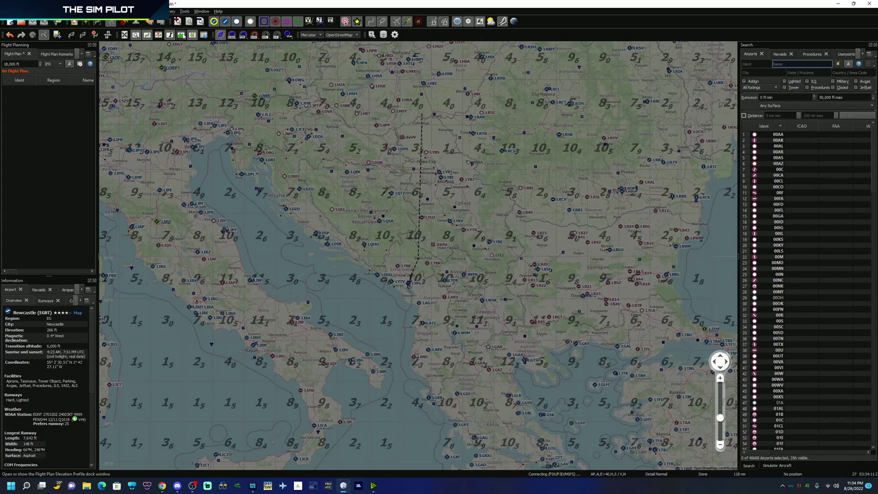
pyautogui.click(184, 11)
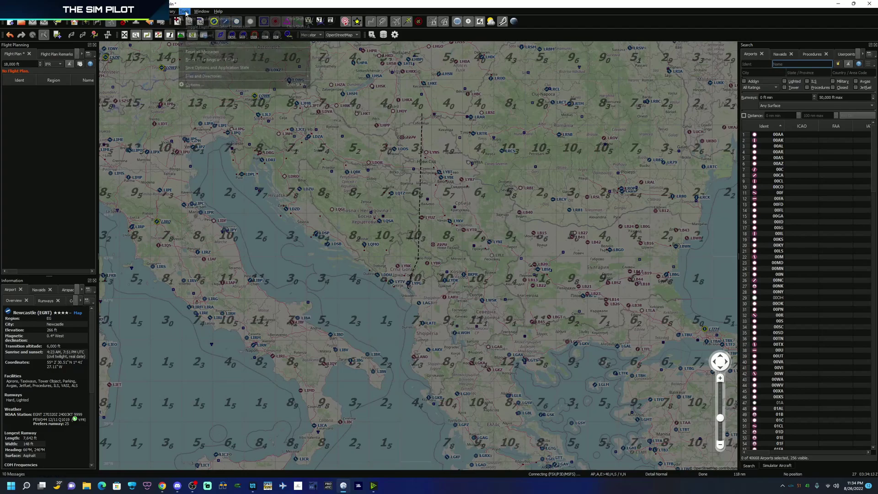
pyautogui.moveTo(195, 11)
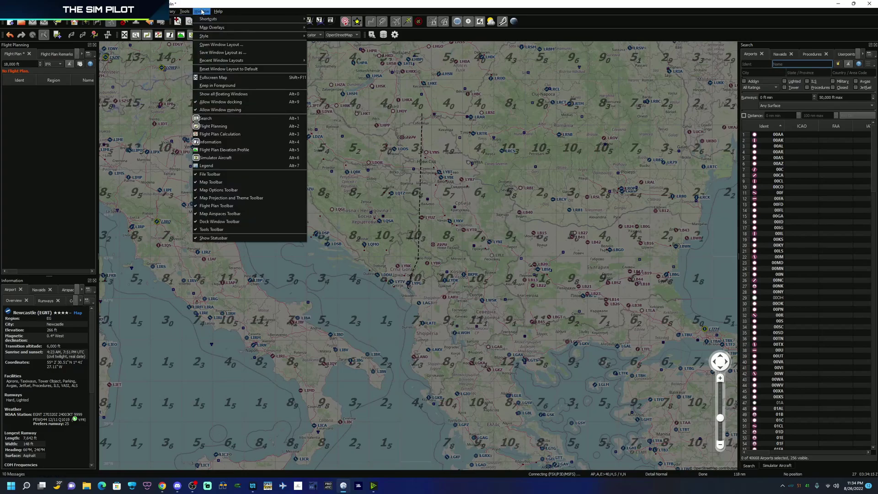
pyautogui.moveTo(213, 28)
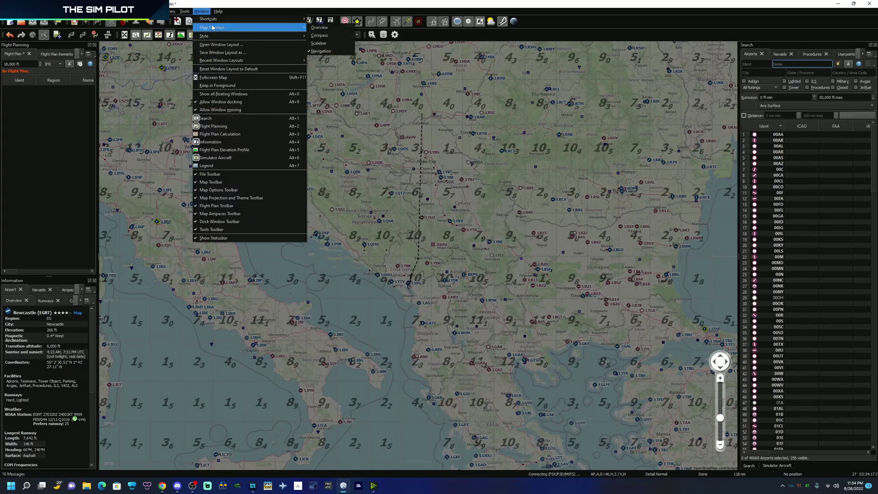
pyautogui.click(323, 36)
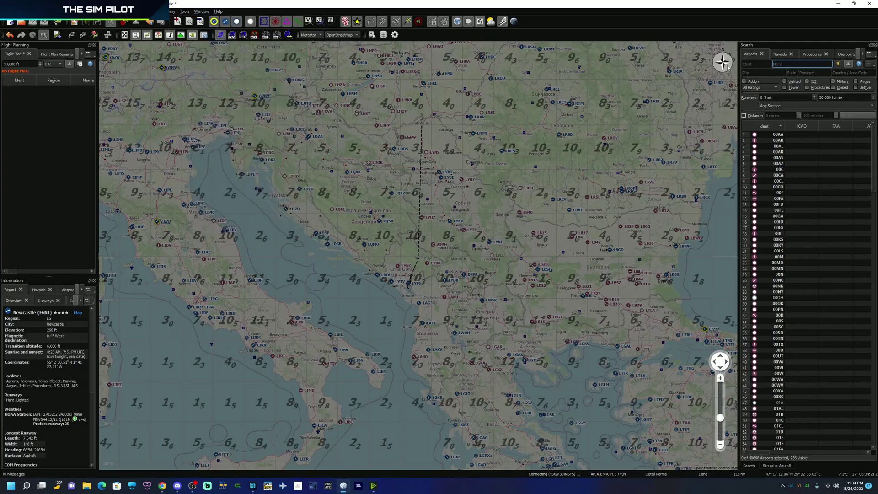
pyautogui.click(201, 12)
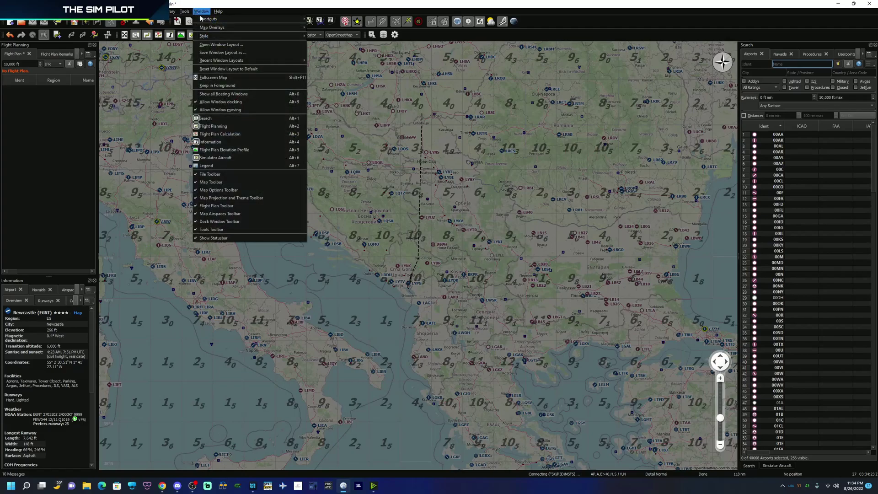
pyautogui.moveTo(218, 28)
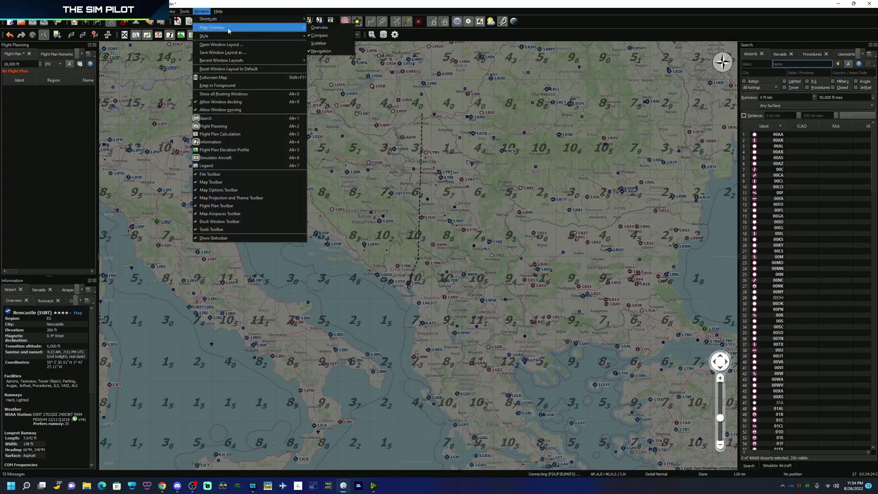
pyautogui.click(320, 43)
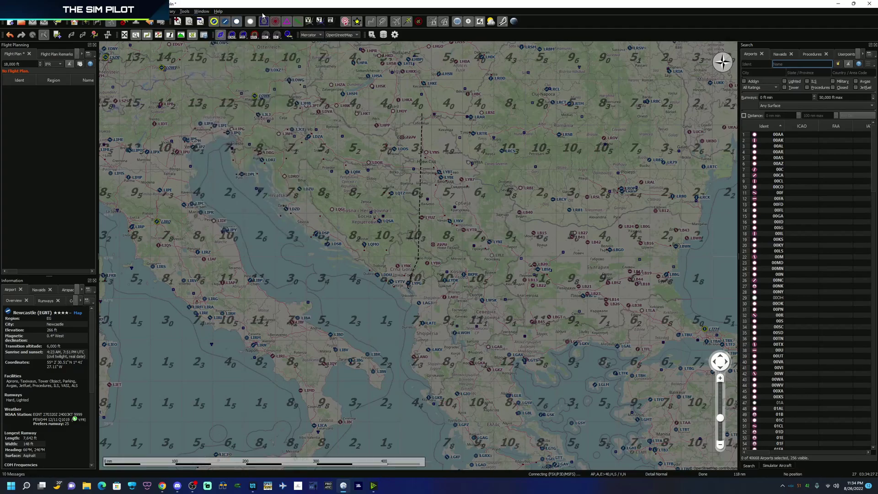
pyautogui.click(202, 11)
pyautogui.moveTo(238, 27)
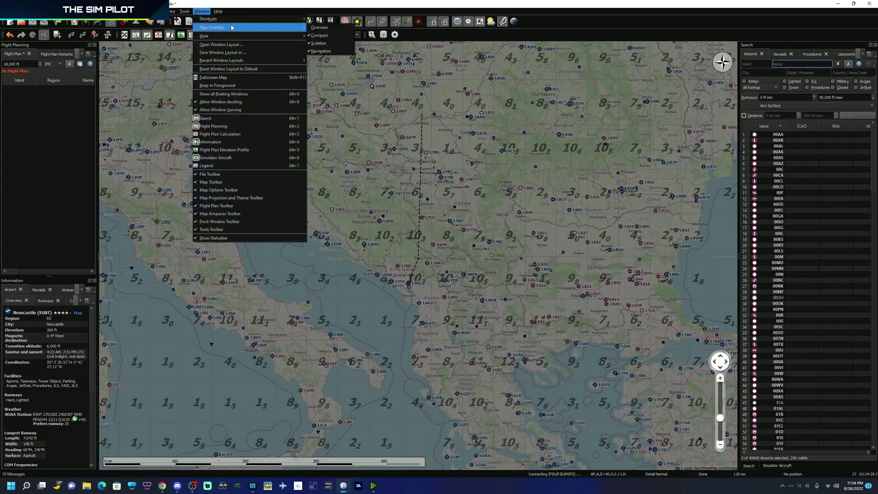
pyautogui.click(315, 37)
pyautogui.click(203, 11)
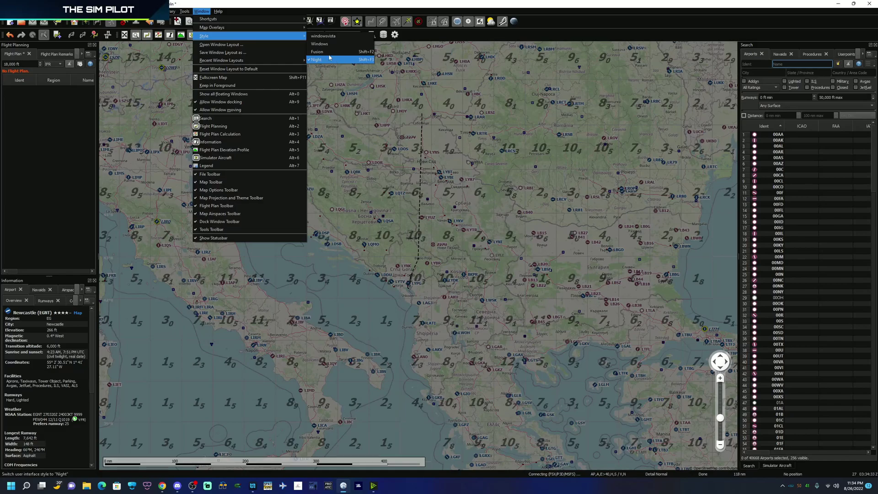
pyautogui.moveTo(289, 29)
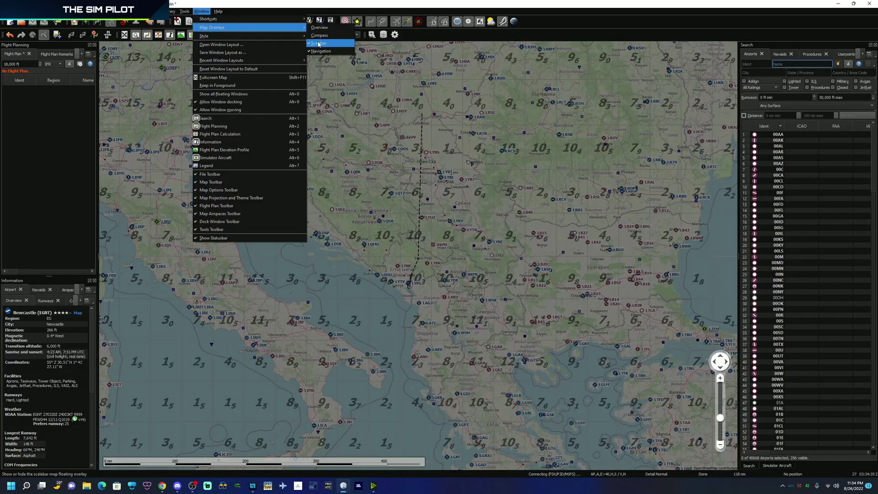
pyautogui.click(319, 44)
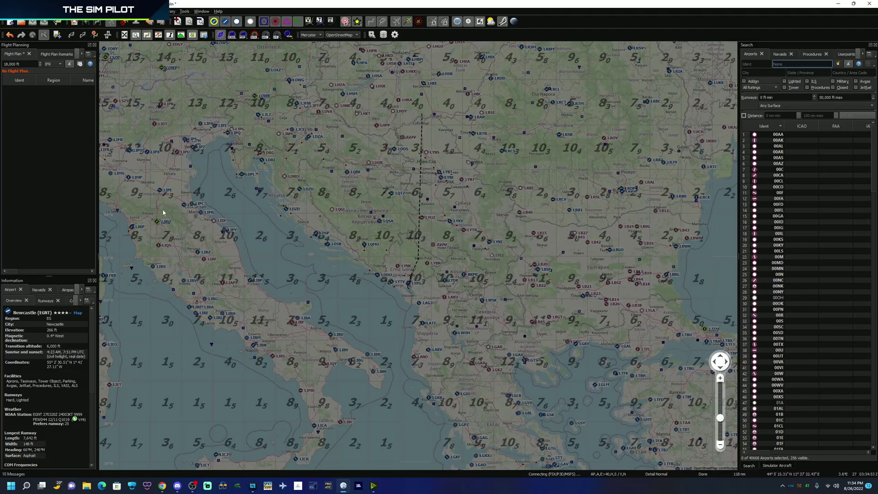
# Step: Zoom into the Perugia area and pan to frame the airport's ILS approach feather
pyautogui.scroll(5, 183, 234)
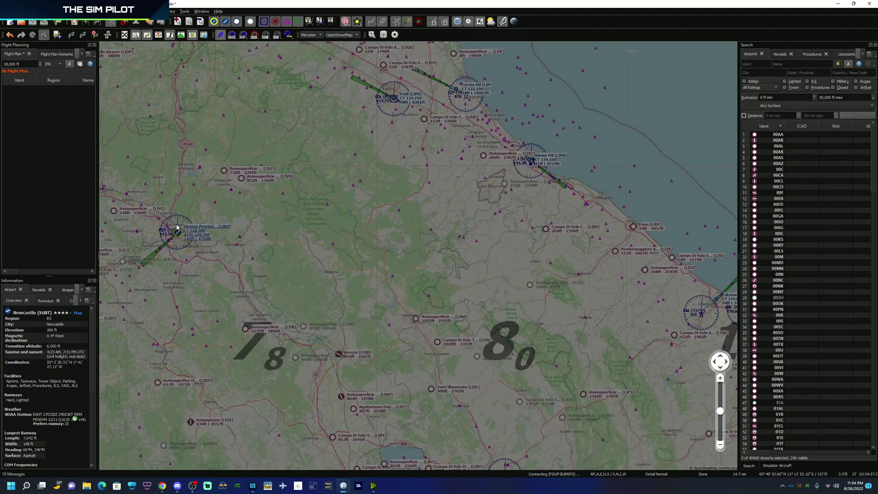
pyautogui.scroll(-3, 177, 233)
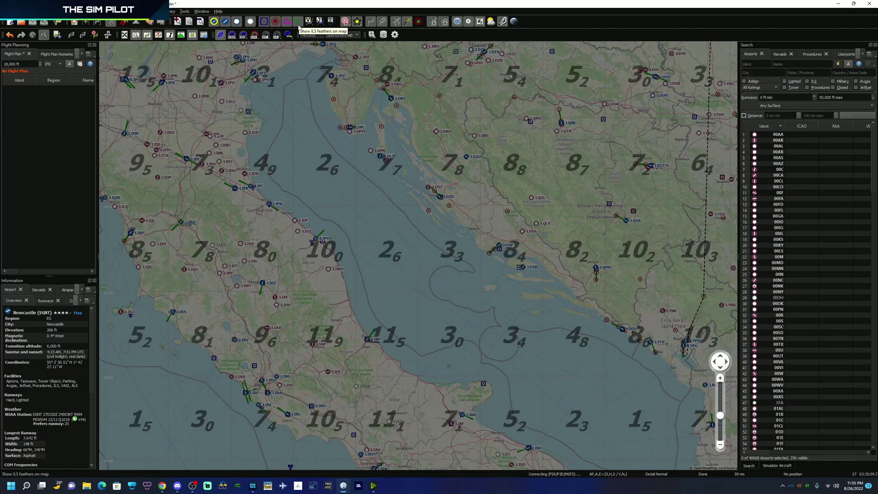
pyautogui.scroll(10, 246, 163)
pyautogui.moveTo(246, 164); pyautogui.dragTo(227, 354)
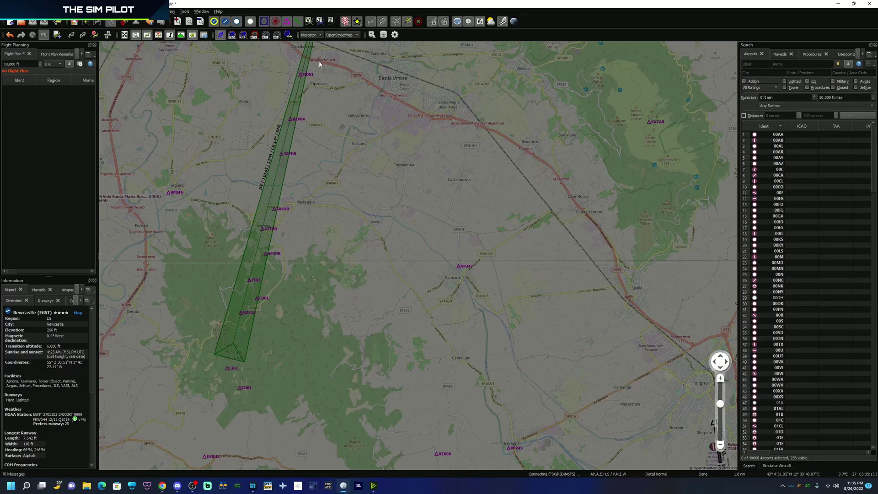
pyautogui.moveTo(258, 280); pyautogui.dragTo(243, 361)
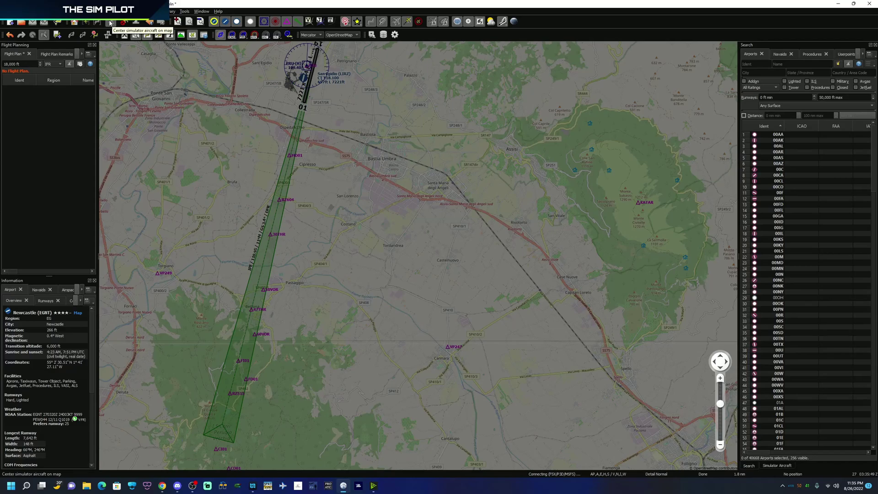
# Step: Show winds at the 25,000 ft level on the map
pyautogui.click(505, 23)
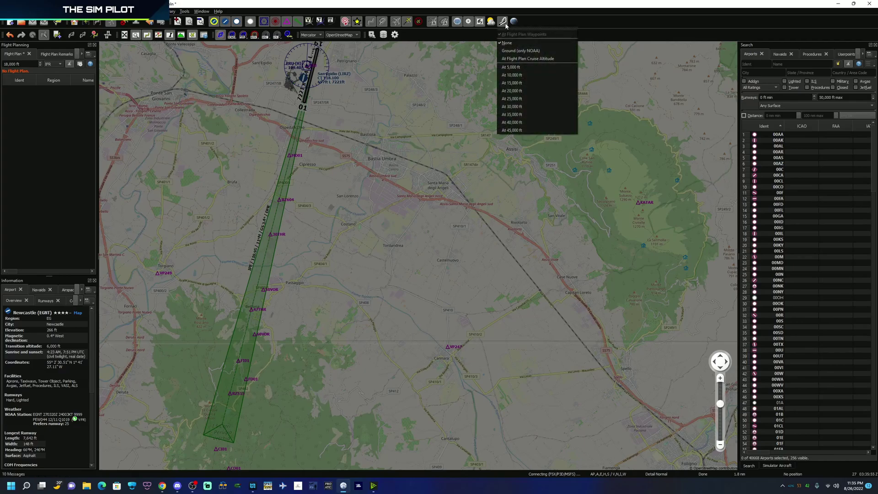
pyautogui.click(513, 99)
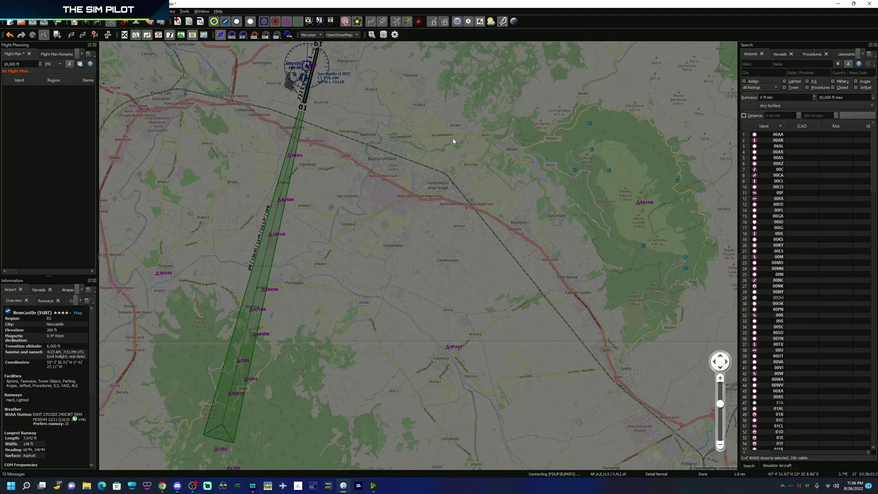
pyautogui.scroll(-3, 423, 160)
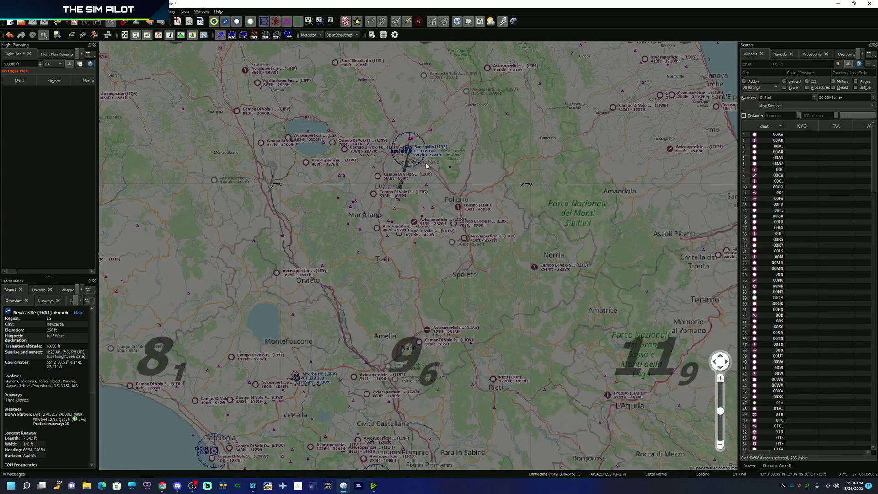
pyautogui.scroll(1, 425, 164)
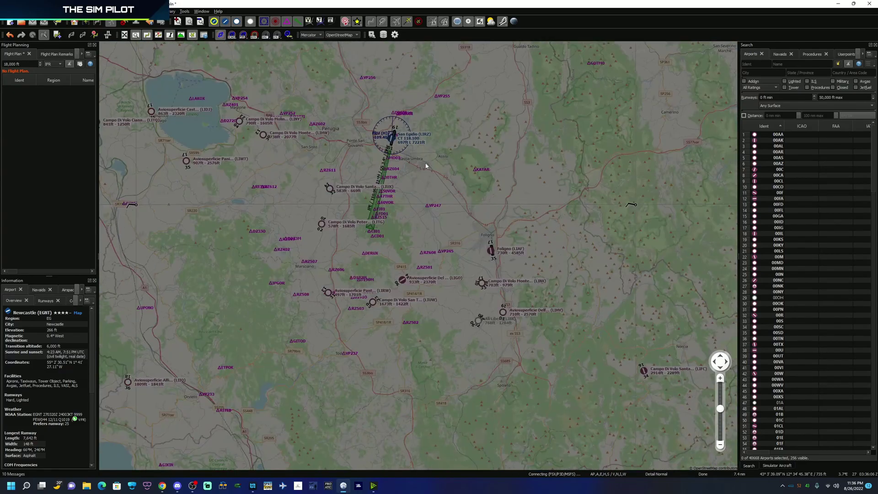
pyautogui.click(489, 22)
pyautogui.click(506, 100)
# Step: Turn on the MORA grid and zoom in around San Egidio
pyautogui.click(480, 22)
pyautogui.scroll(-2, 415, 280)
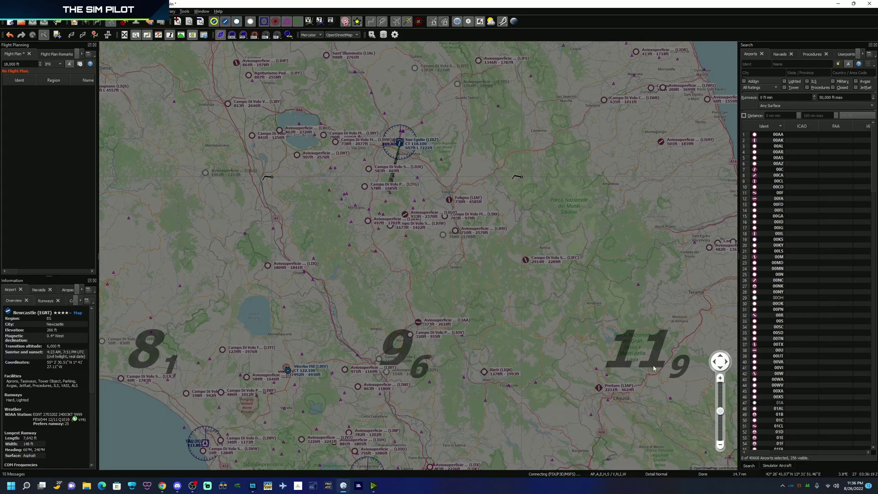
pyautogui.moveTo(513, 276); pyautogui.dragTo(517, 340)
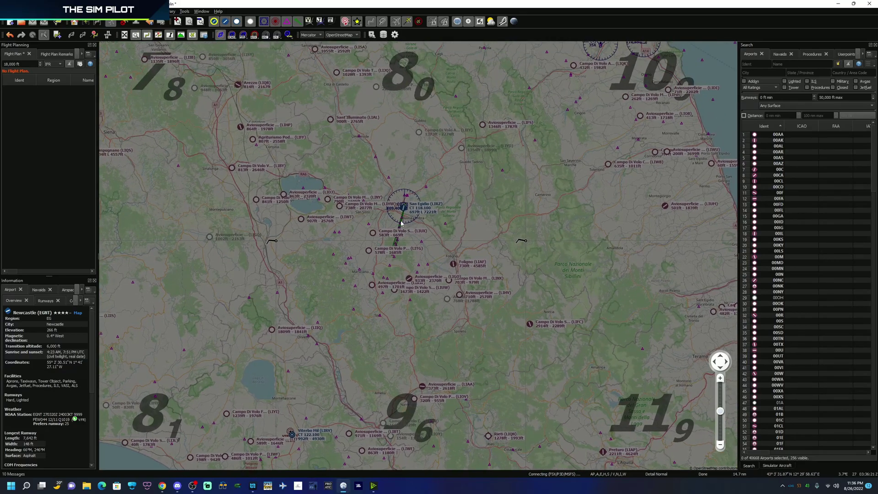
pyautogui.scroll(3, 402, 221)
pyautogui.scroll(2, 401, 223)
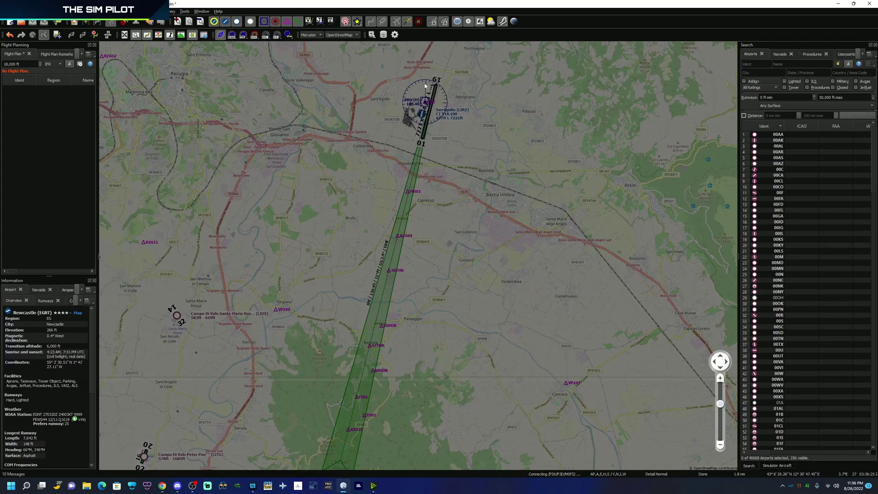
pyautogui.click(137, 11)
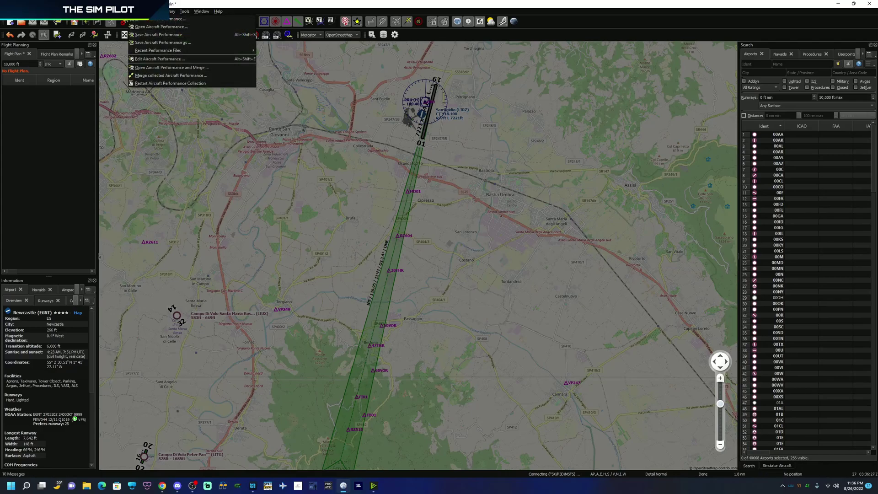
pyautogui.press('Escape')
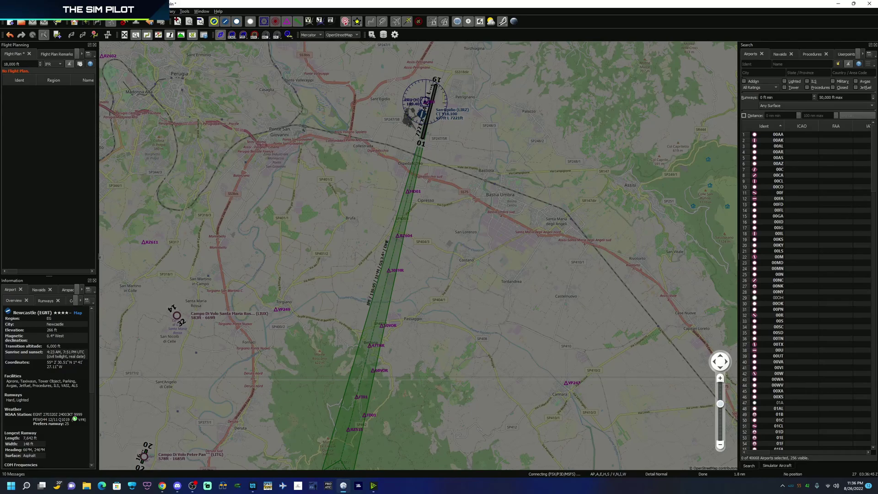
pyautogui.click(137, 11)
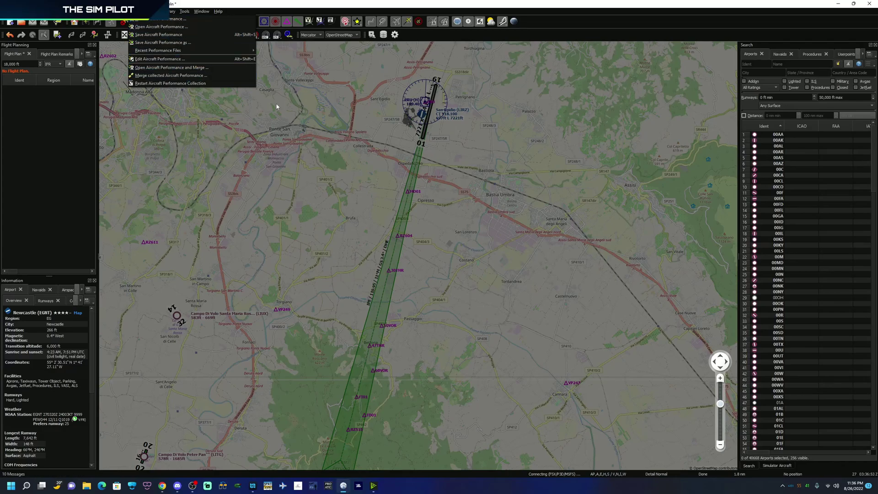
pyautogui.click(466, 226)
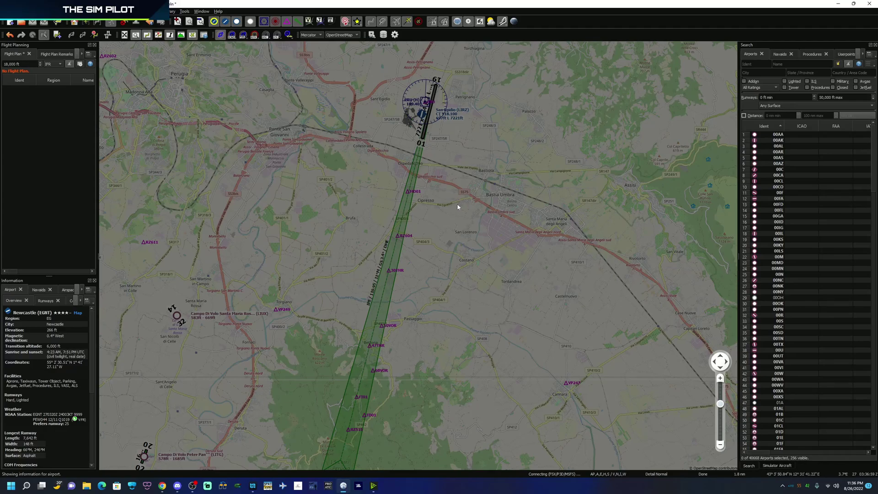
pyautogui.scroll(-1, 457, 204)
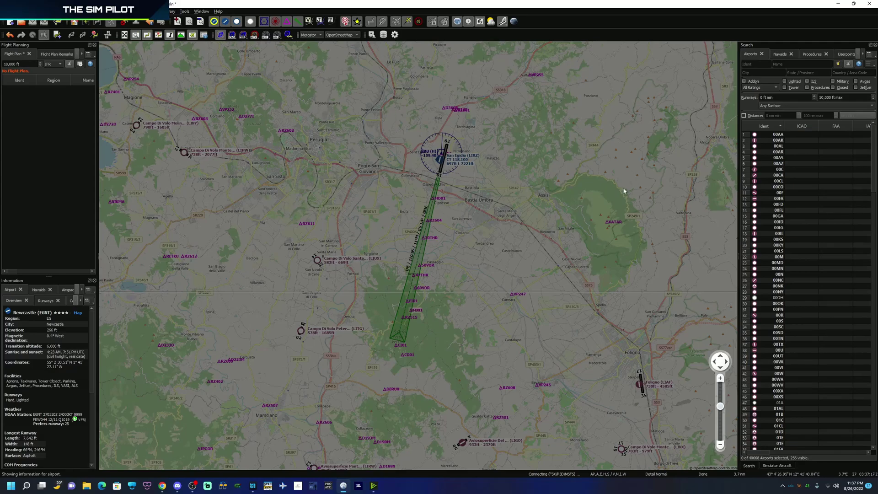
pyautogui.click(352, 35)
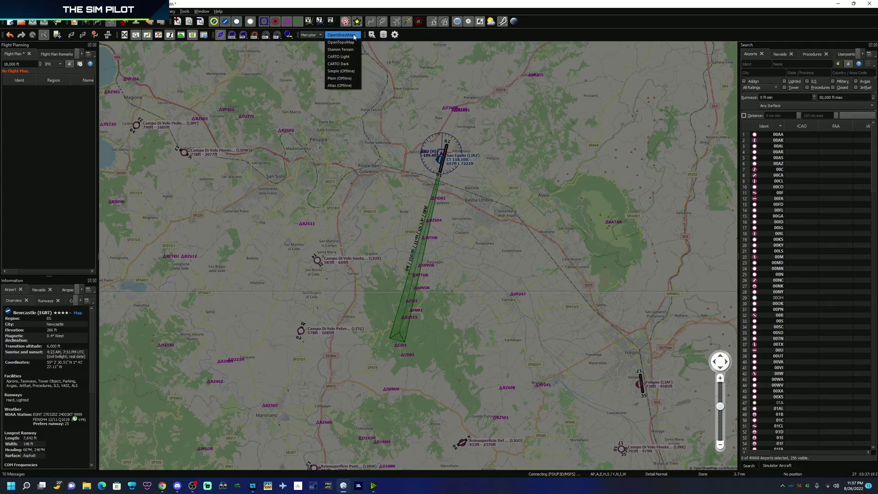
pyautogui.click(349, 42)
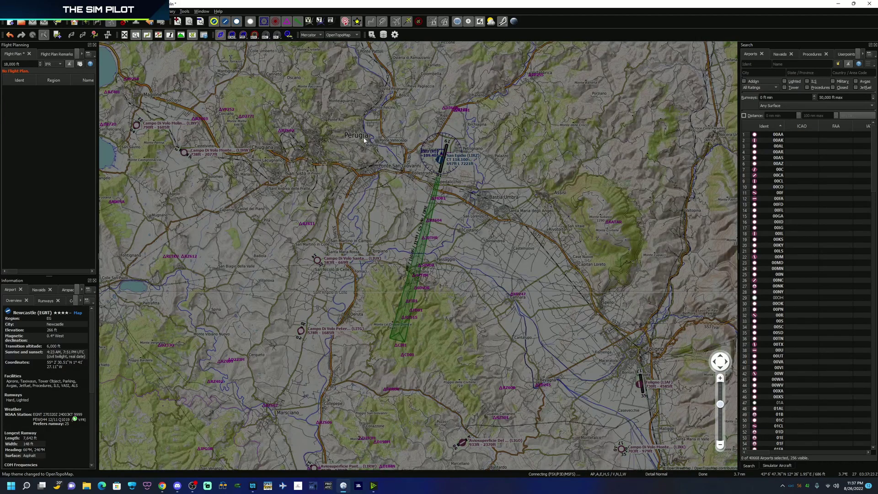
pyautogui.click(343, 35)
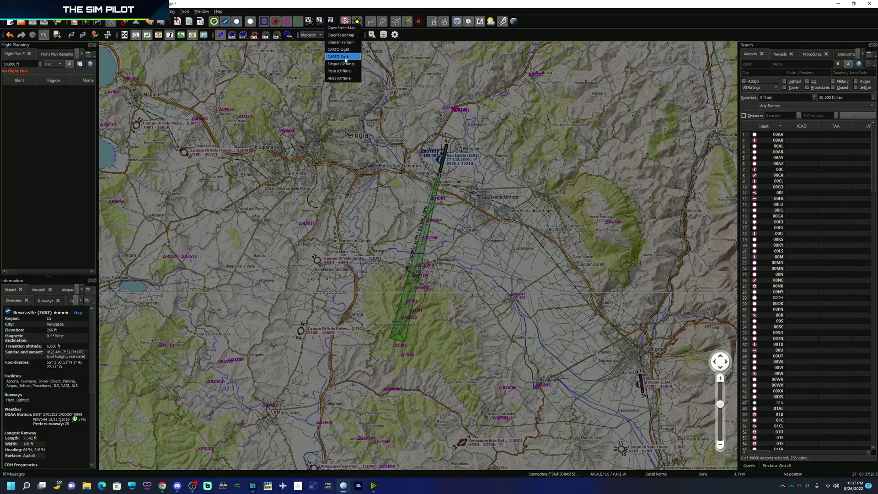
pyautogui.click(345, 58)
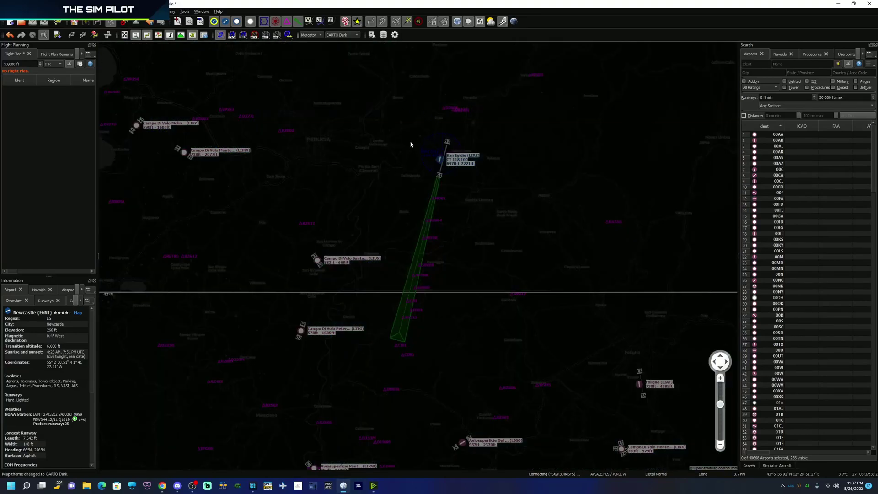
pyautogui.click(341, 35)
pyautogui.click(339, 28)
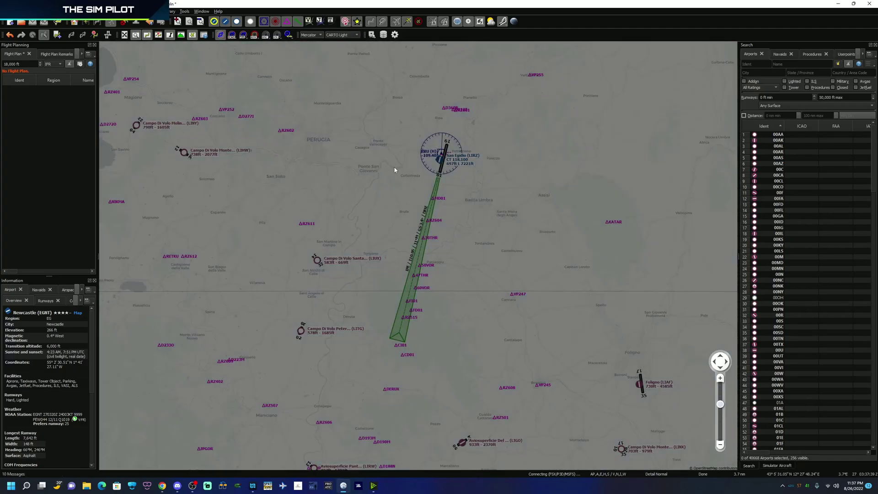
pyautogui.click(346, 36)
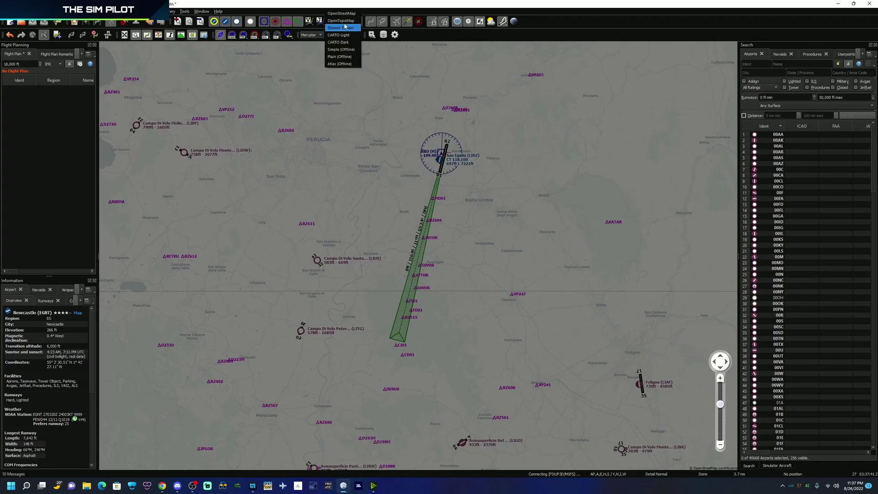
pyautogui.click(344, 14)
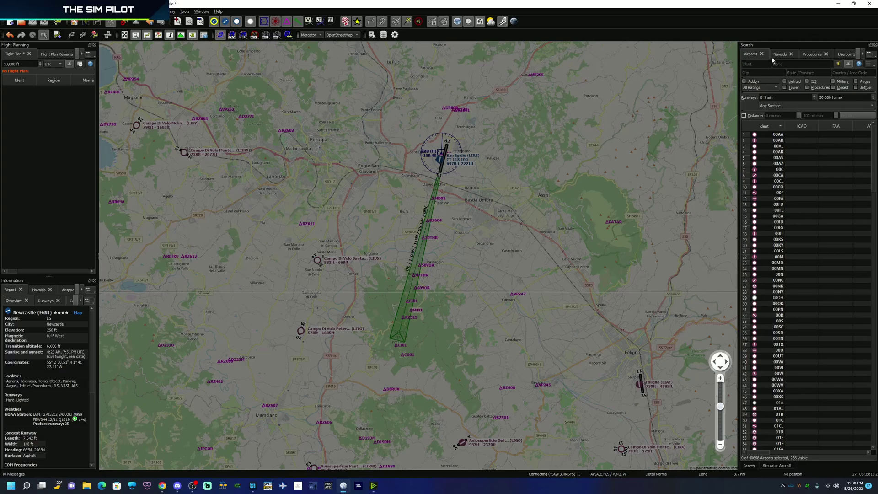
# Step: Check the Procedures search, then return to Airports and focus the Ident field
pyautogui.click(812, 55)
pyautogui.click(751, 54)
pyautogui.click(756, 64)
pyautogui.write('en')
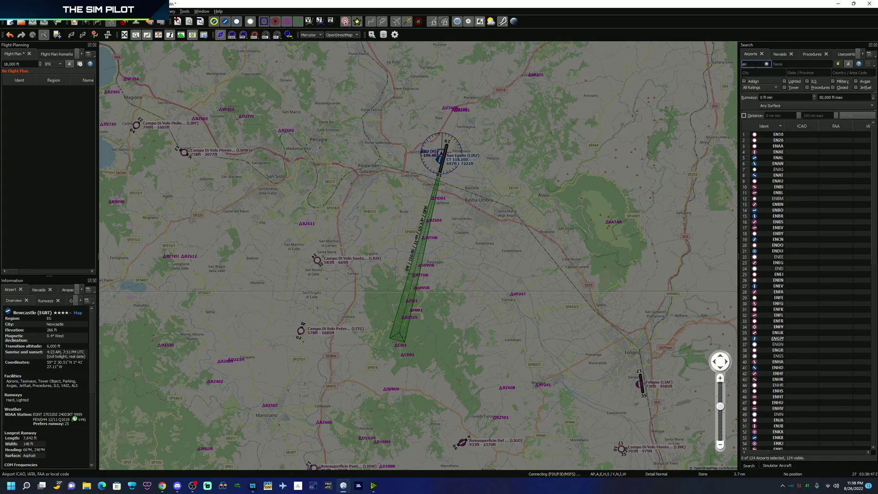
pyautogui.write('gm')
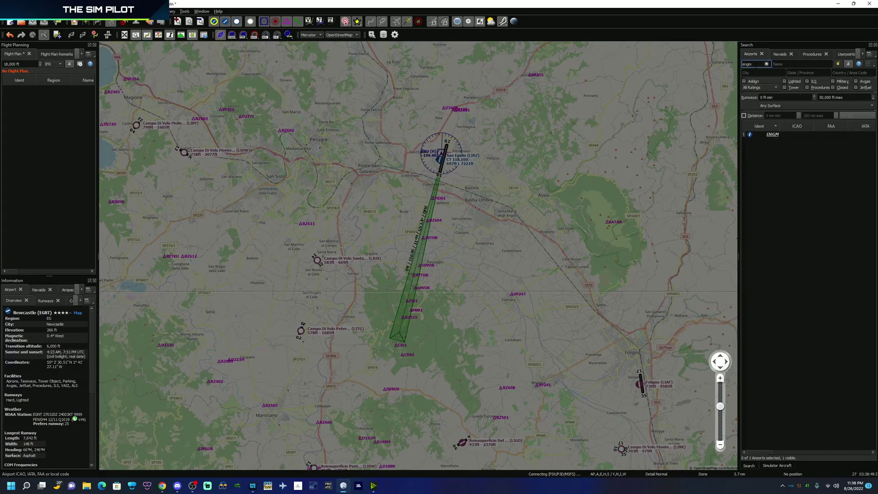
pyautogui.click(770, 135)
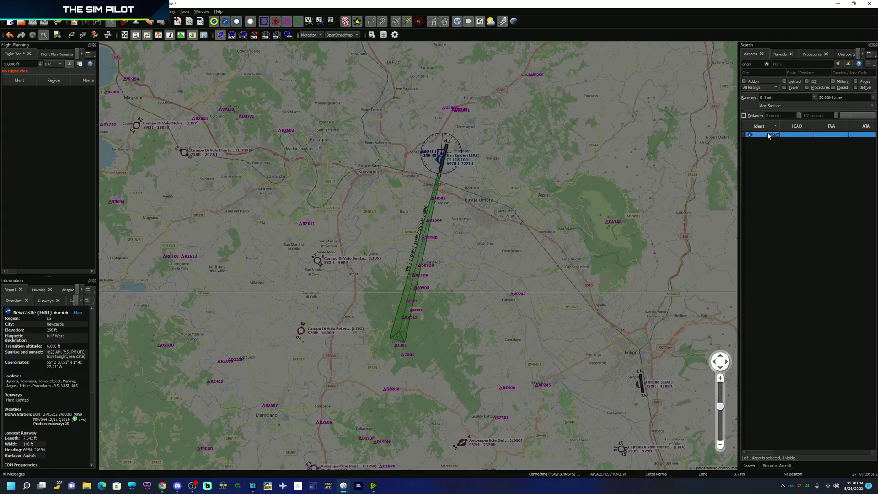
pyautogui.rightClick(768, 134)
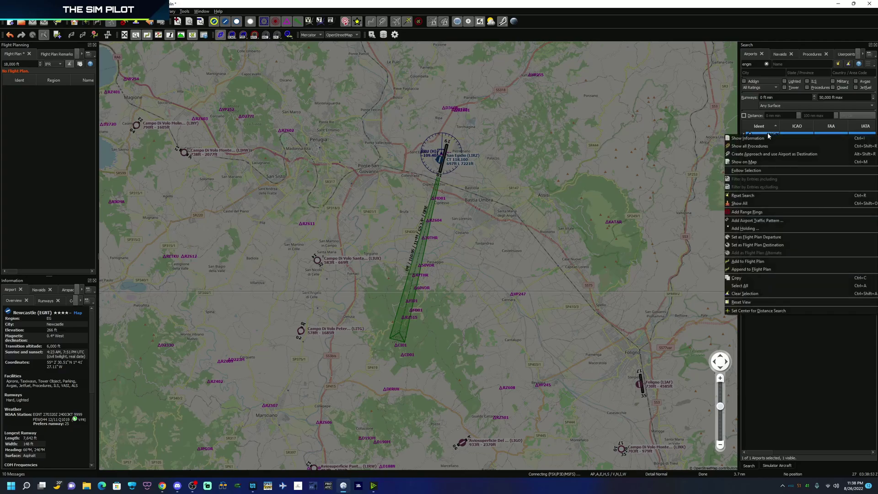
pyautogui.click(764, 240)
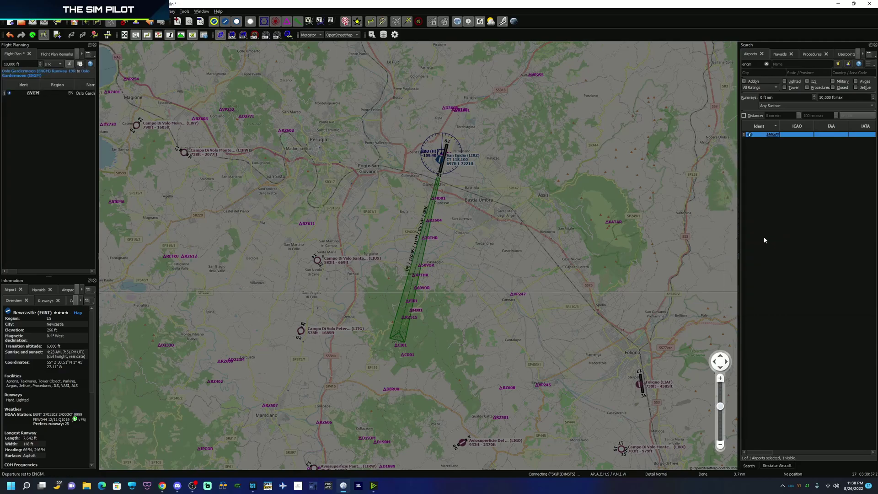
pyautogui.doubleClick(768, 135)
pyautogui.scroll(-2, 430, 236)
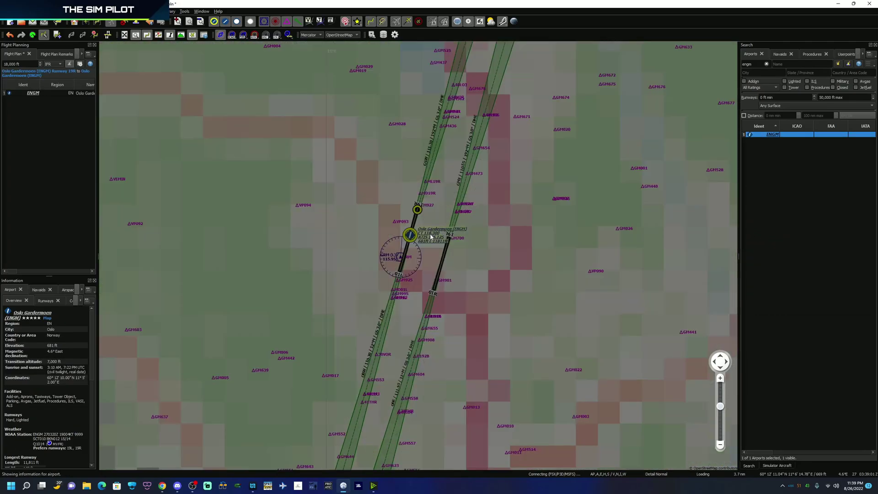
pyautogui.scroll(-5, 405, 252)
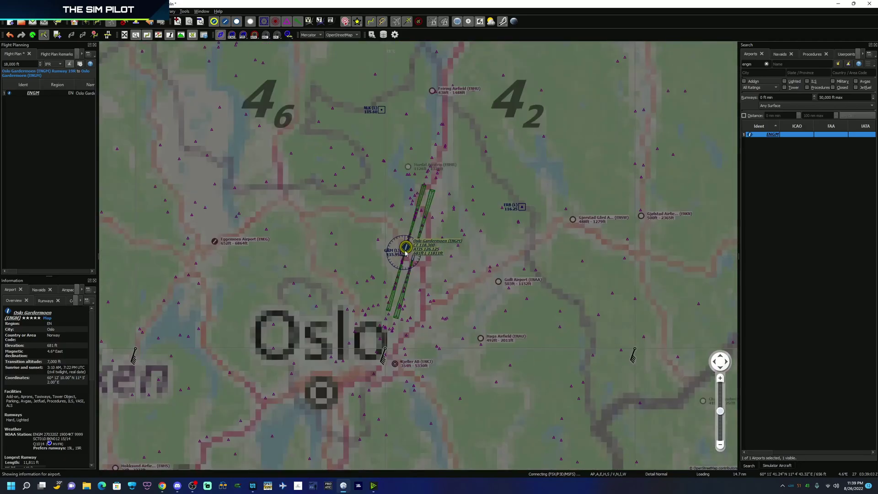
pyautogui.scroll(1, 423, 248)
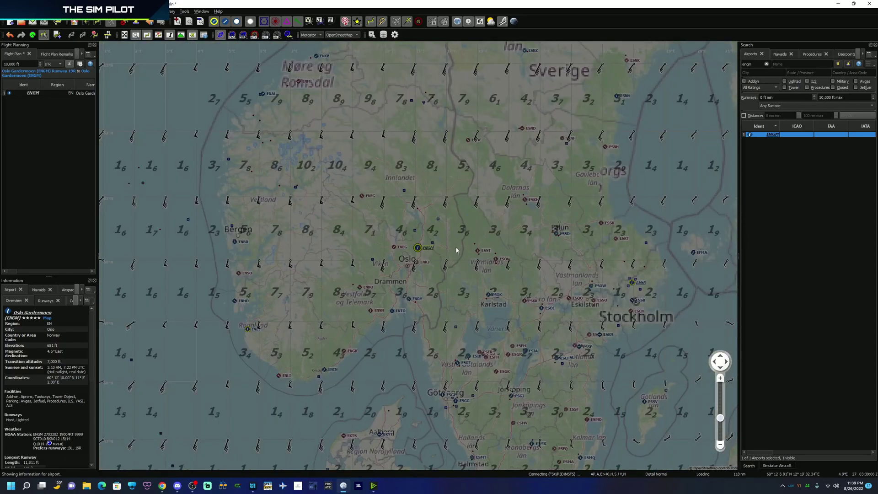
pyautogui.click(503, 21)
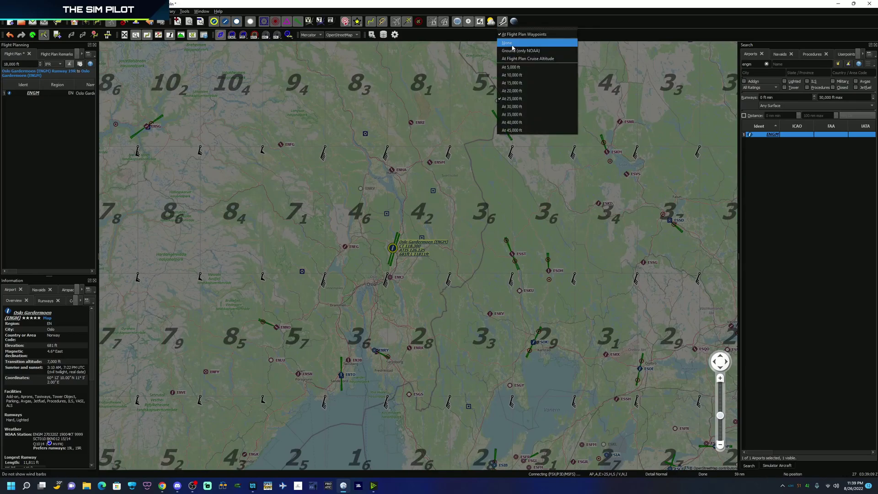
pyautogui.click(508, 43)
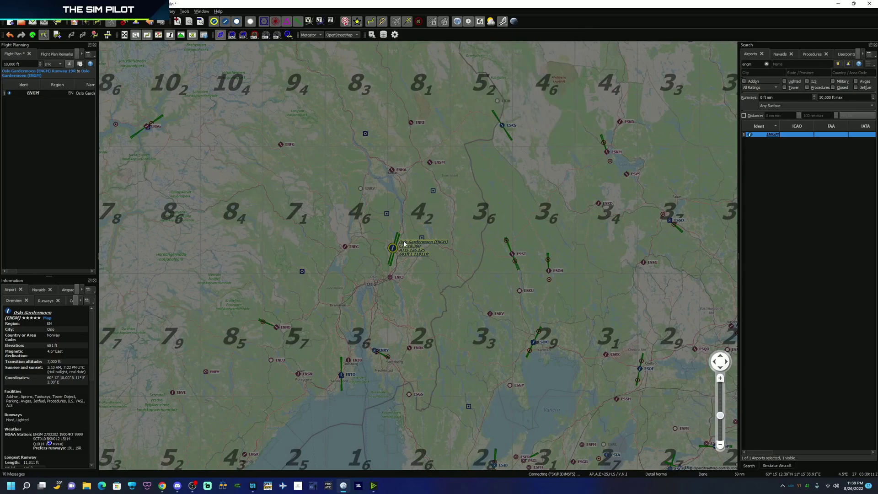
pyautogui.moveTo(451, 261); pyautogui.dragTo(483, 232)
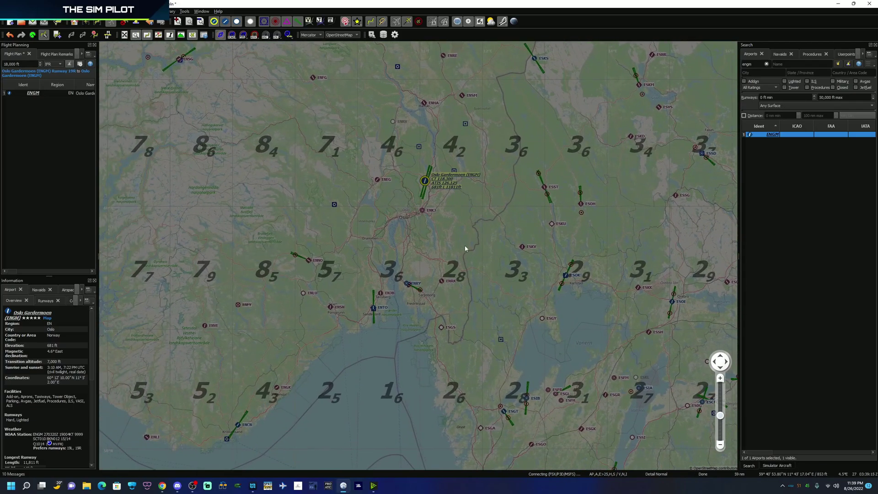
pyautogui.moveTo(468, 250); pyautogui.dragTo(435, 195)
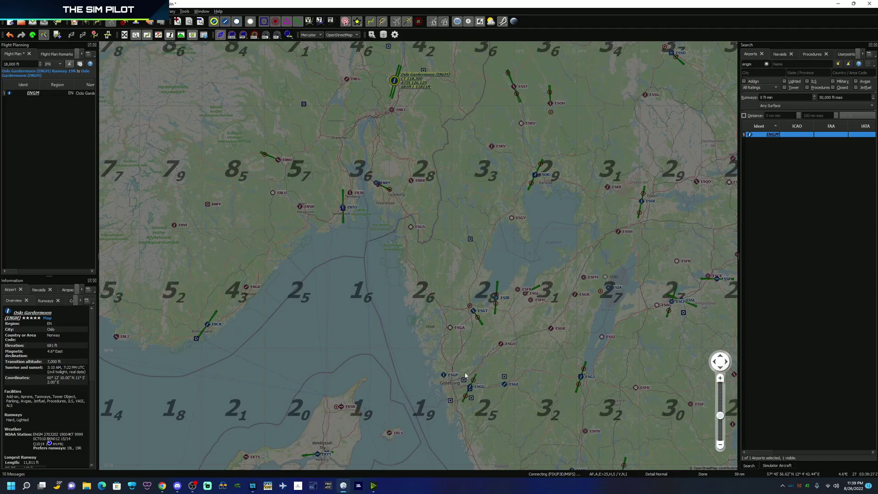
# Step: Search for ESGP and set Säve as the flight plan destination
pyautogui.doubleClick(750, 64)
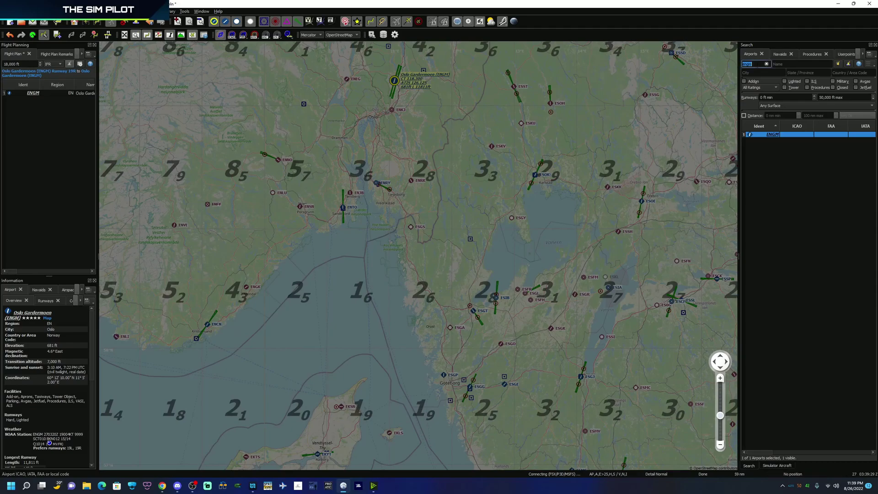
pyautogui.write('esgp')
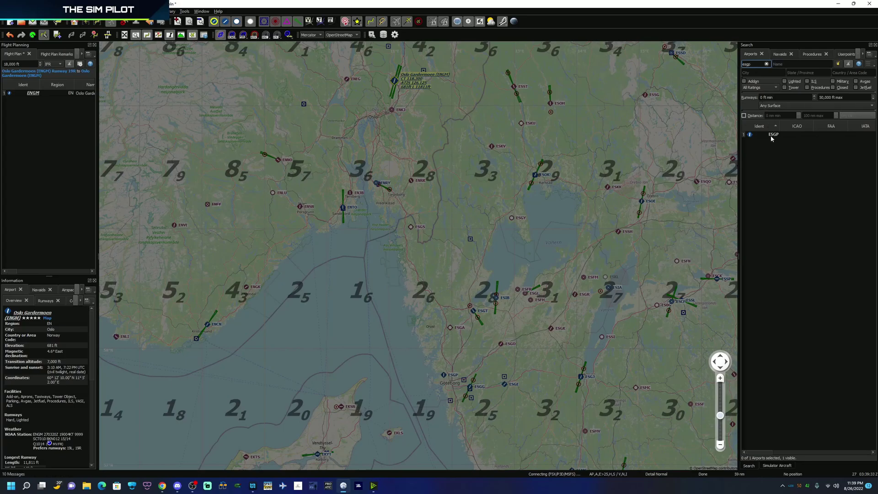
pyautogui.rightClick(772, 136)
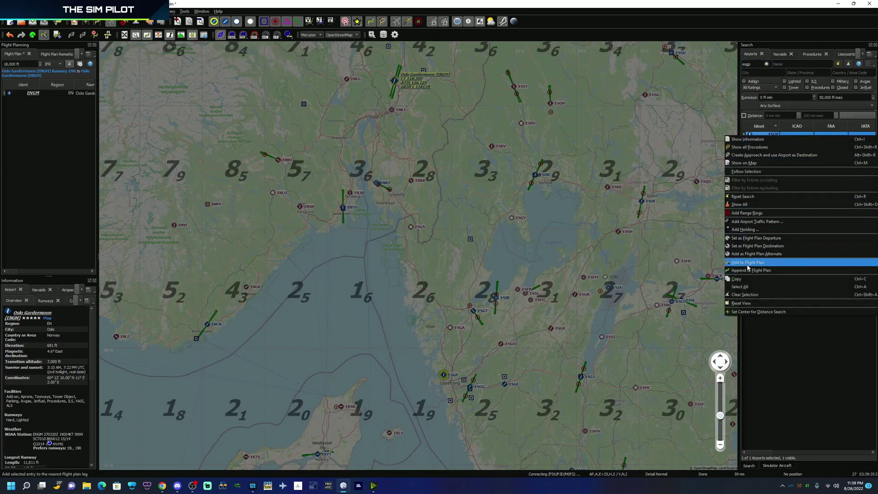
pyautogui.click(766, 247)
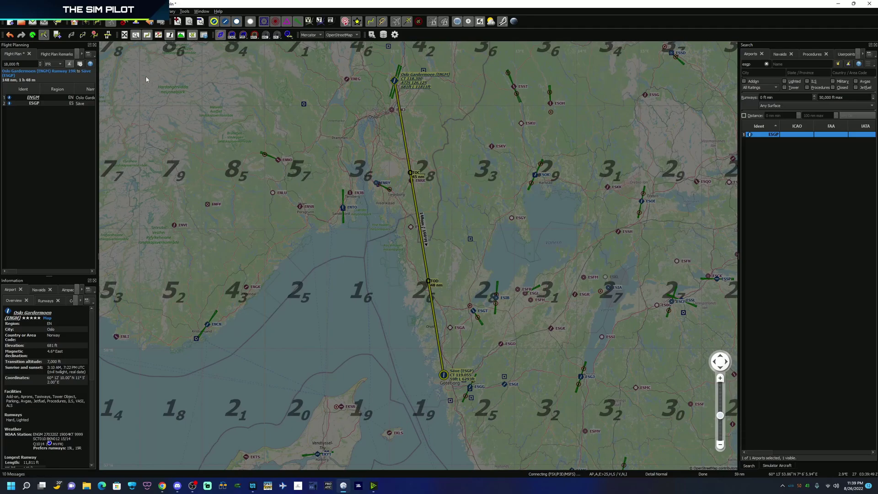
# Step: Calculate the route via radio navaids at 8000 ft cruise, giving ENGM–GRM–TOR–ESGP
pyautogui.click(27, 11)
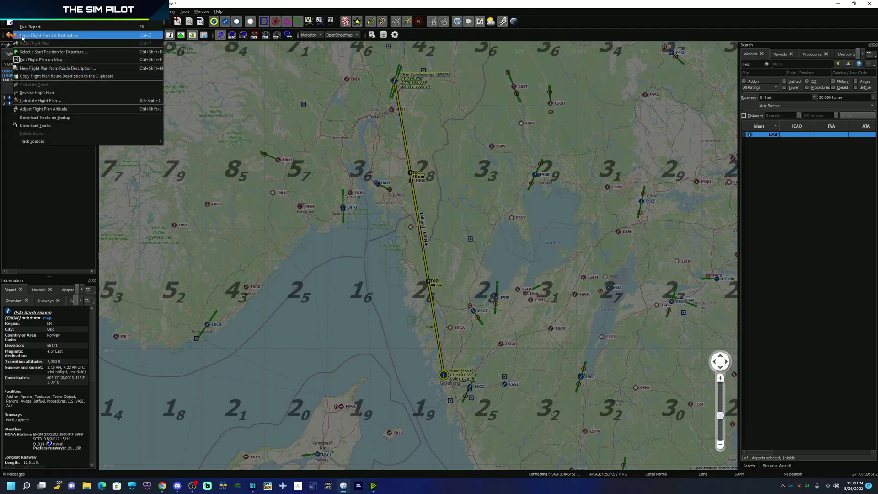
pyautogui.click(45, 101)
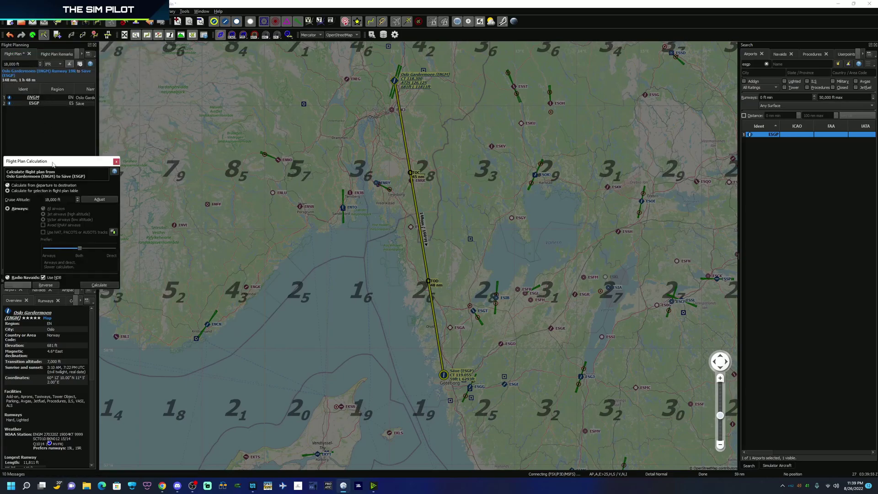
pyautogui.moveTo(52, 163); pyautogui.dragTo(223, 143)
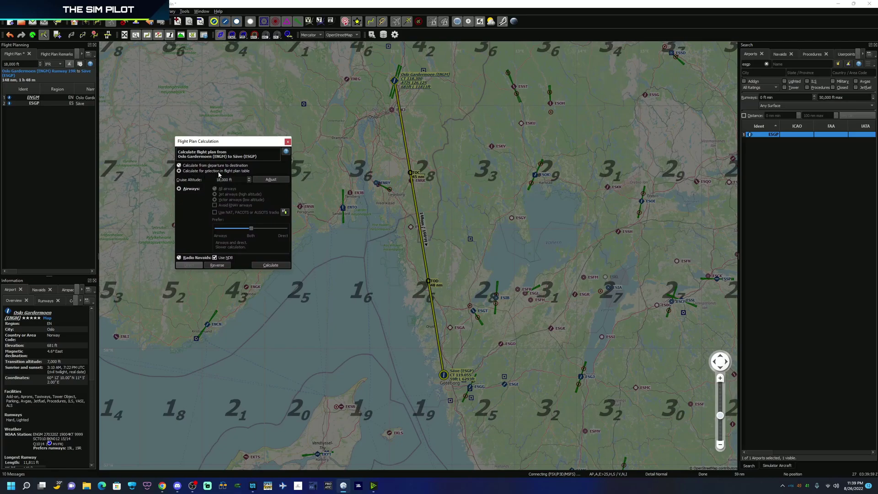
pyautogui.click(189, 190)
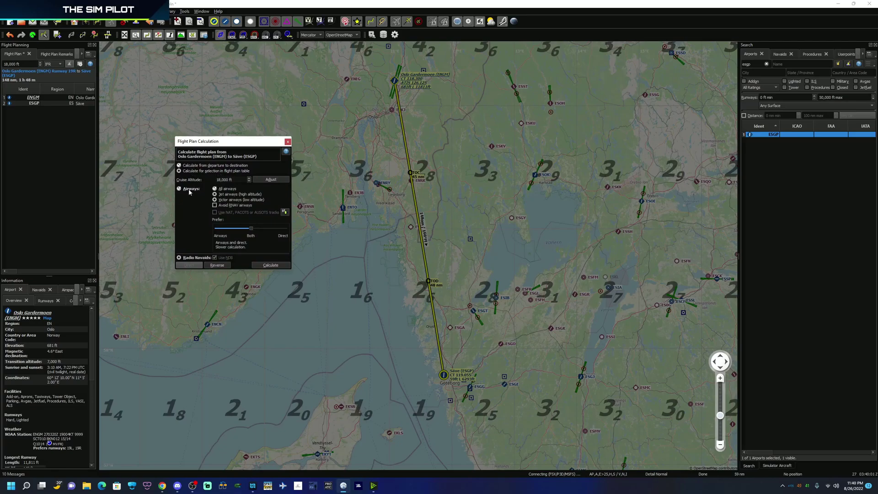
pyautogui.click(226, 195)
pyautogui.click(179, 258)
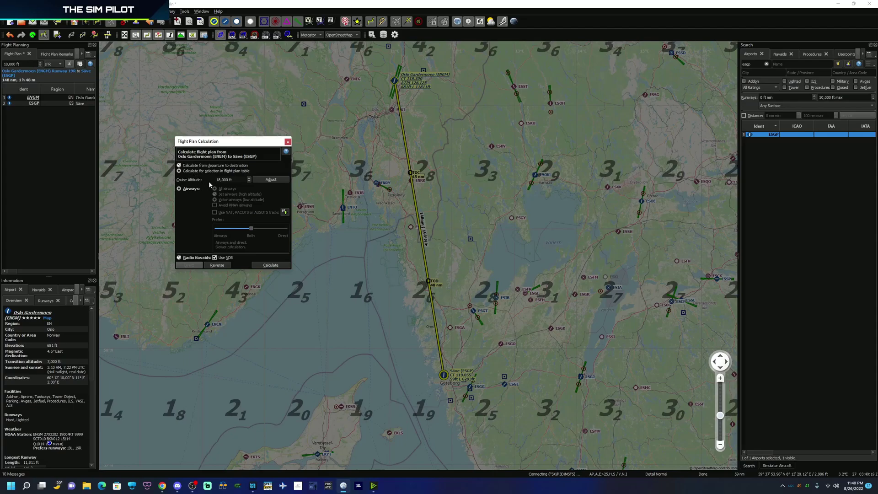
pyautogui.doubleClick(225, 179)
pyautogui.write('8000')
pyautogui.click(270, 265)
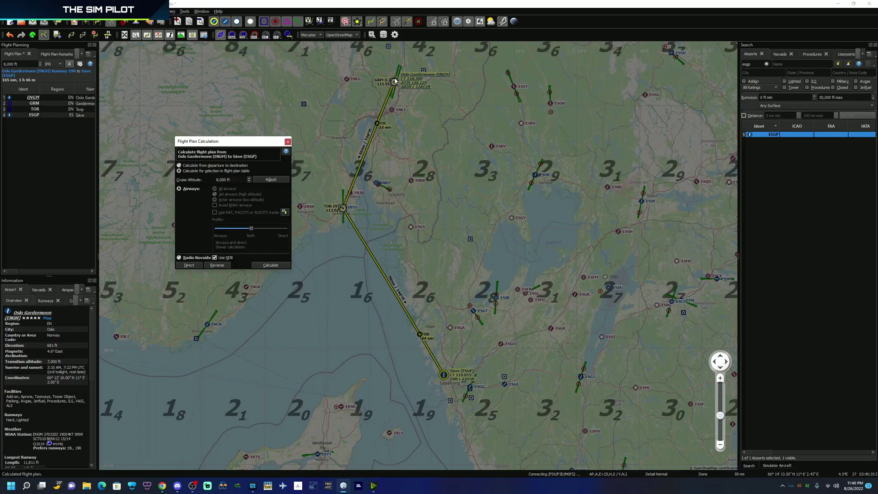
pyautogui.scroll(2, 343, 210)
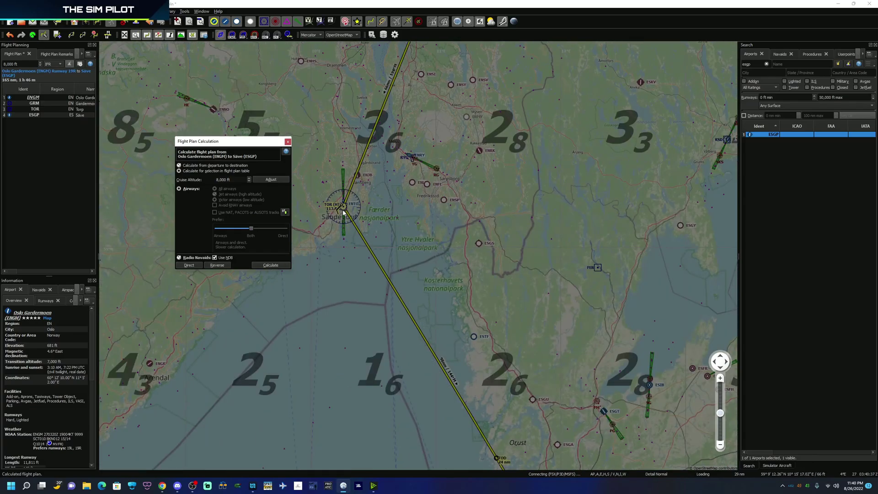
pyautogui.moveTo(394, 277); pyautogui.dragTo(368, 218)
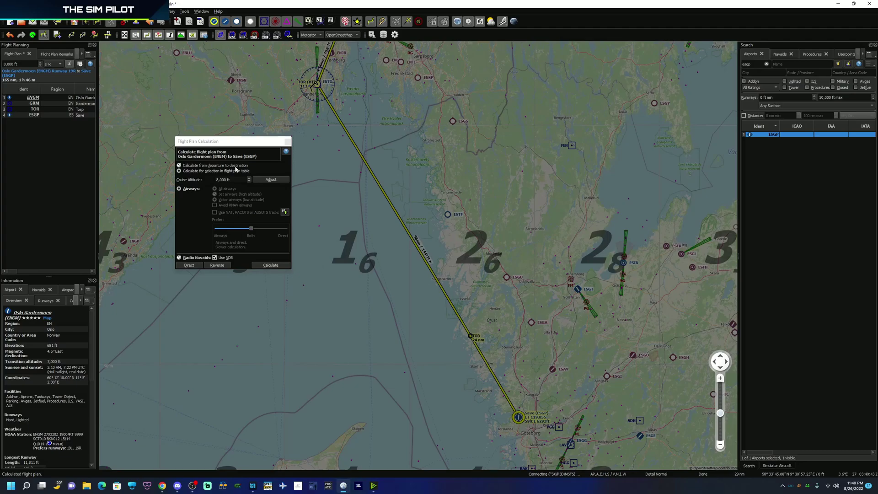
pyautogui.moveTo(381, 157); pyautogui.dragTo(413, 271)
pyautogui.scroll(3, 447, 252)
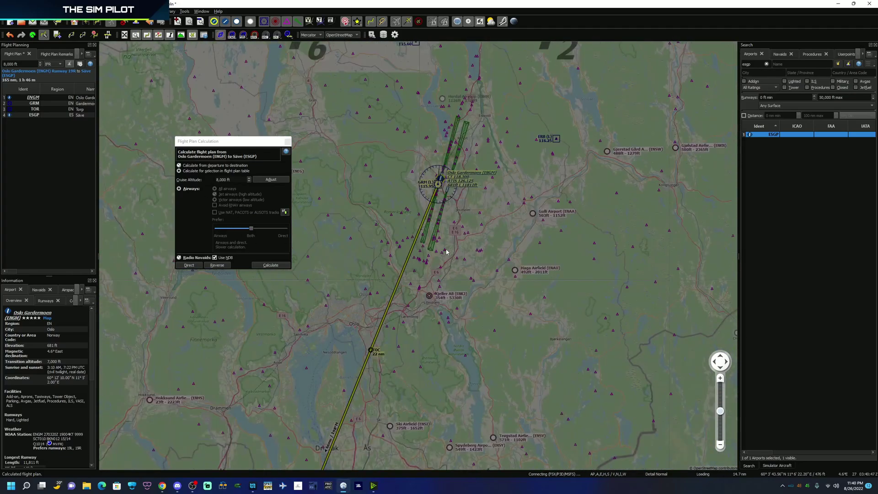
pyautogui.scroll(4, 447, 252)
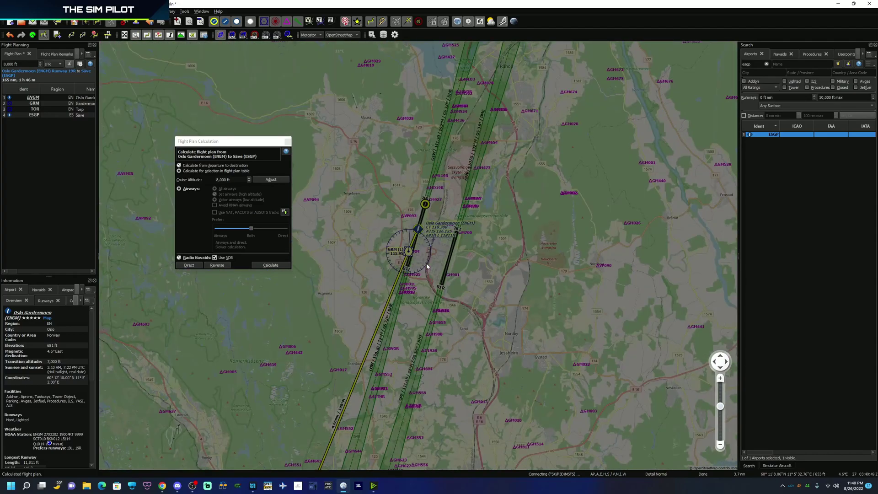
pyautogui.moveTo(416, 174); pyautogui.dragTo(418, 204)
pyautogui.scroll(2, 417, 182)
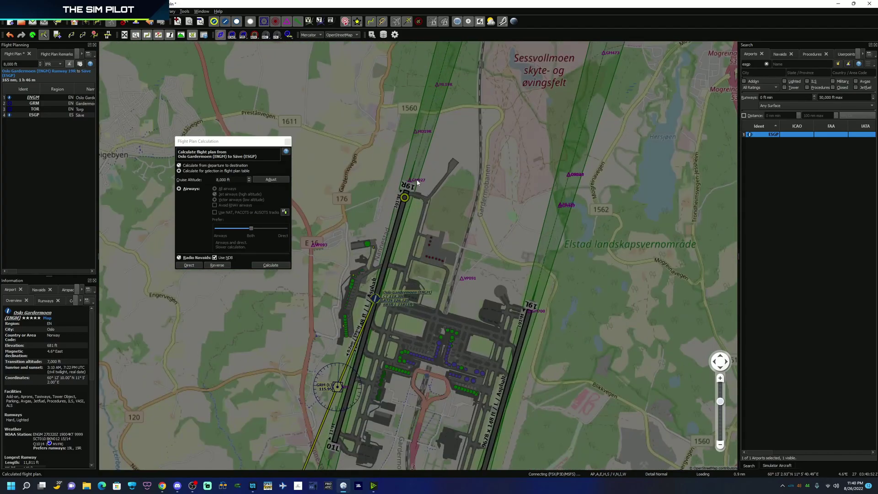
pyautogui.moveTo(418, 234); pyautogui.dragTo(420, 177)
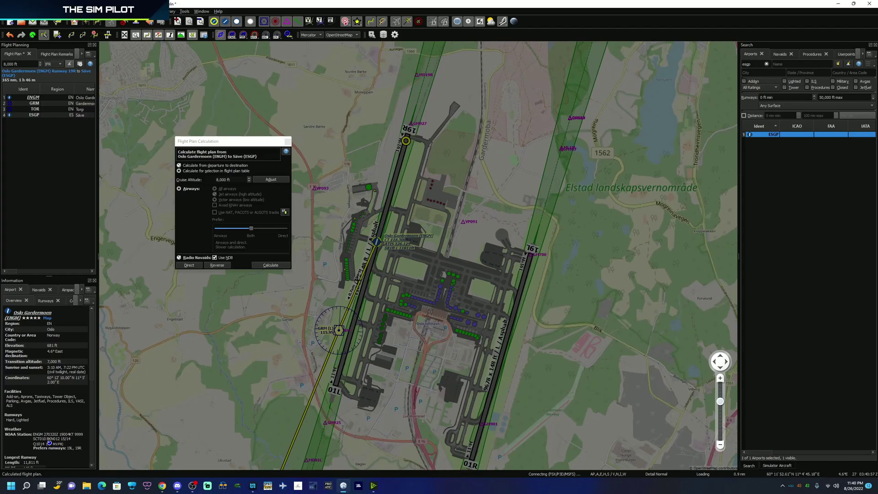
pyautogui.moveTo(392, 343); pyautogui.dragTo(387, 212)
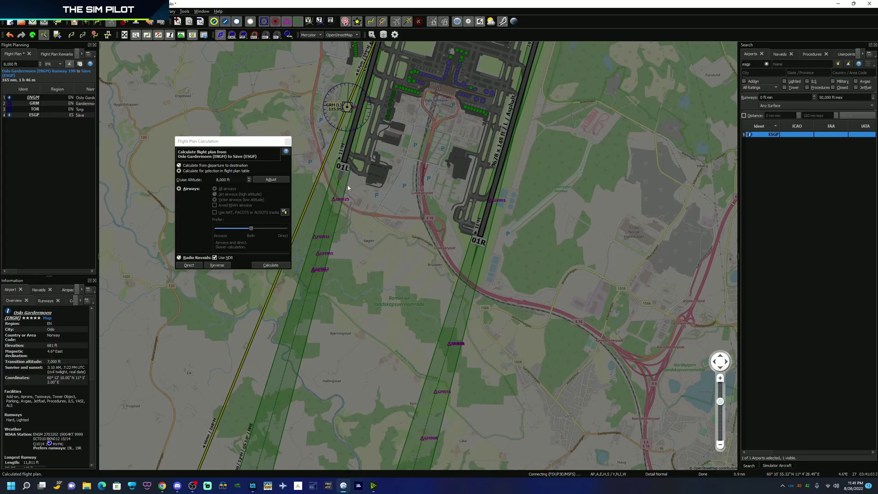
pyautogui.moveTo(347, 188); pyautogui.dragTo(365, 144)
pyautogui.scroll(-2, 337, 251)
pyautogui.moveTo(337, 251); pyautogui.dragTo(390, 254)
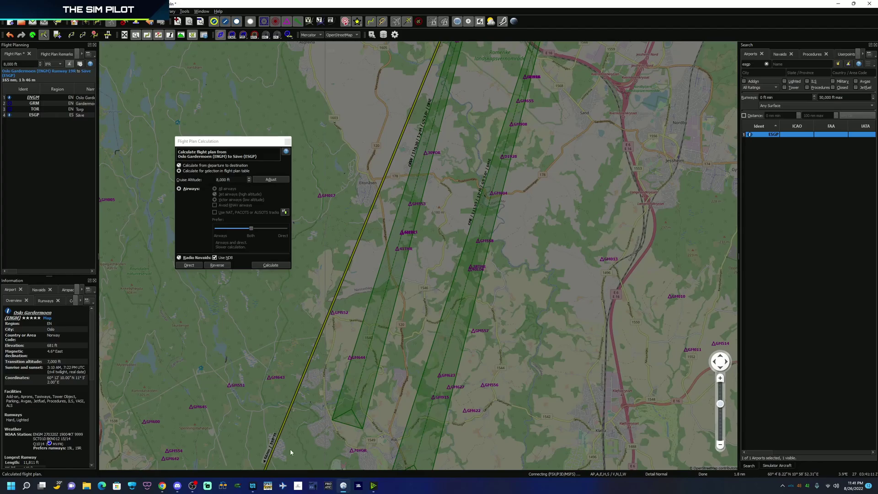
pyautogui.moveTo(361, 442); pyautogui.dragTo(389, 183)
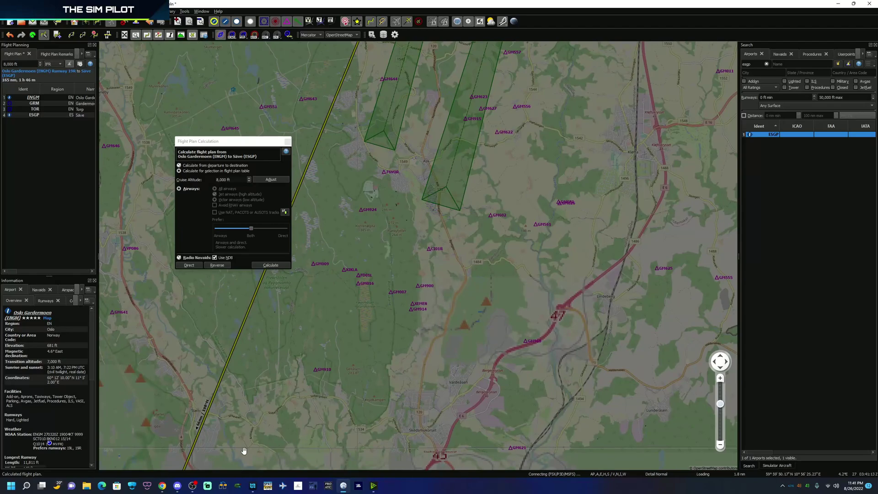
pyautogui.scroll(-4, 296, 396)
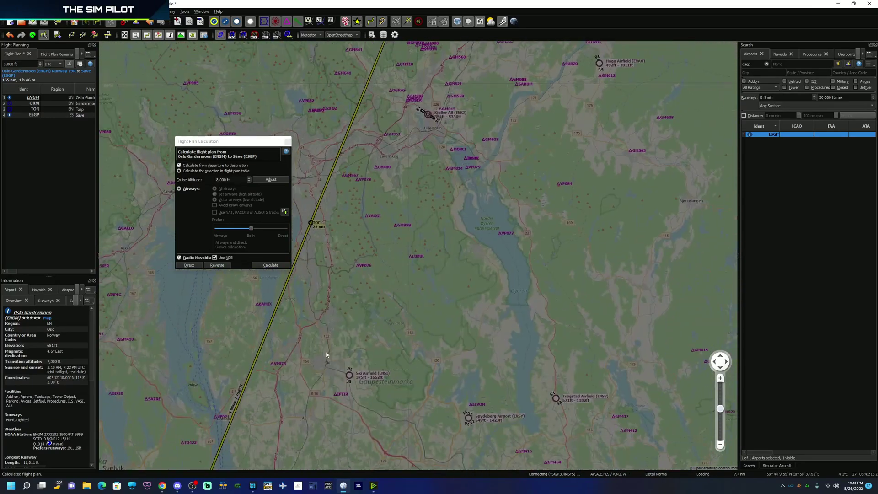
pyautogui.scroll(-5, 326, 351)
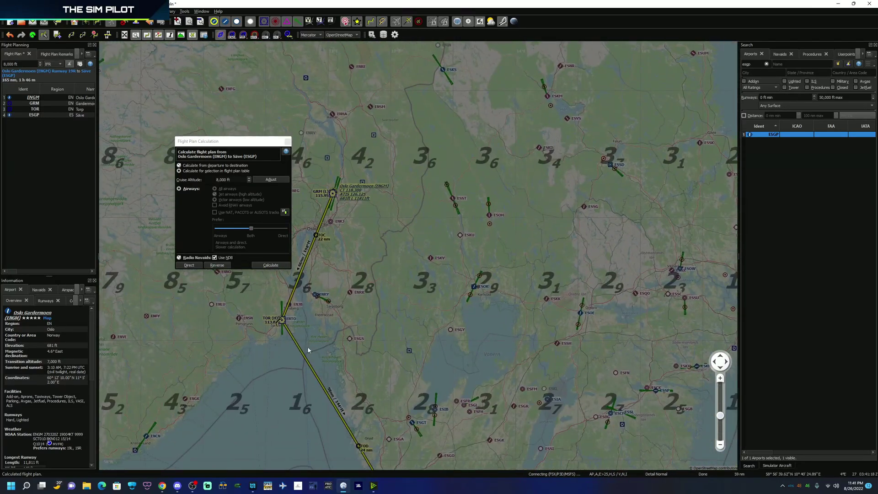
pyautogui.scroll(3, 298, 338)
pyautogui.scroll(3, 237, 338)
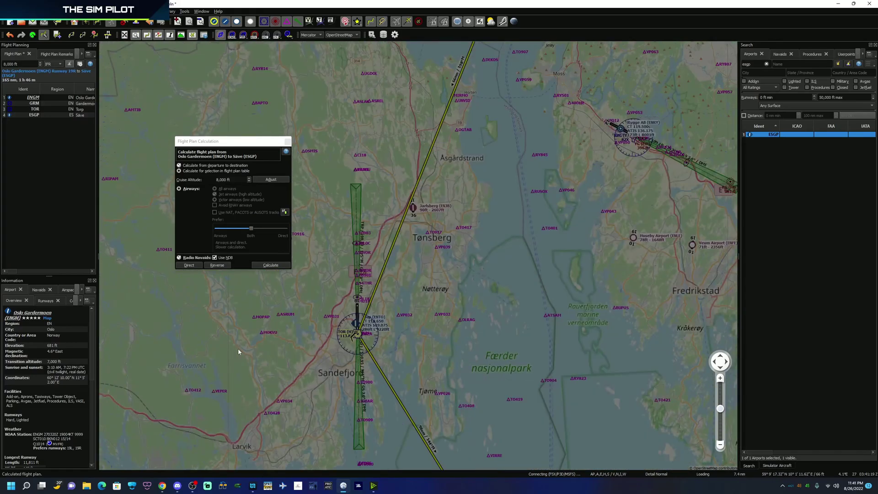
pyautogui.scroll(2, 320, 352)
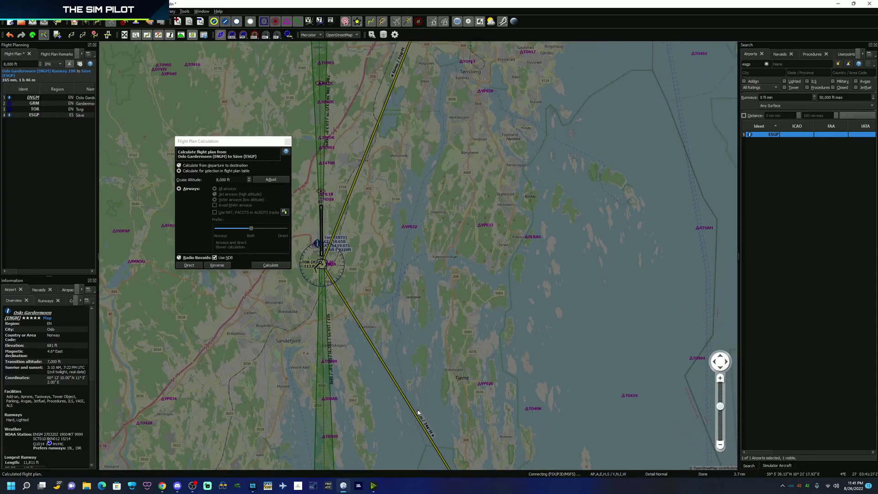
pyautogui.moveTo(439, 400); pyautogui.dragTo(414, 238)
pyautogui.scroll(-6, 541, 362)
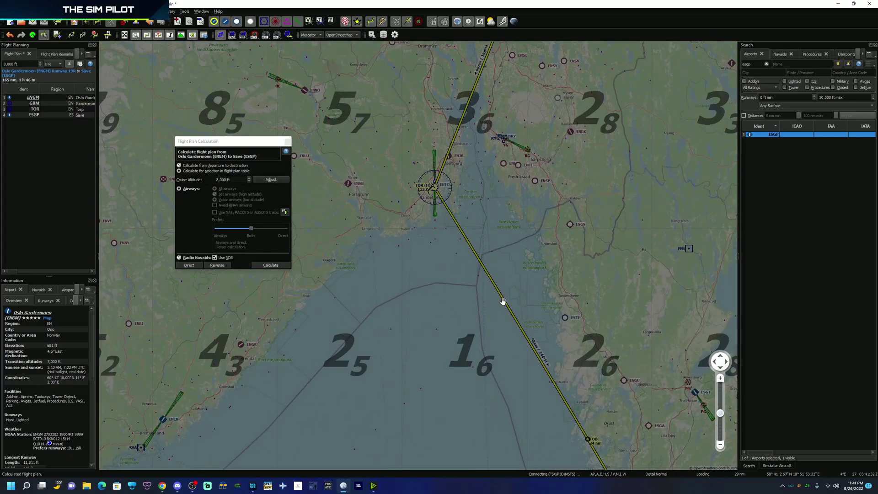
pyautogui.scroll(4, 557, 362)
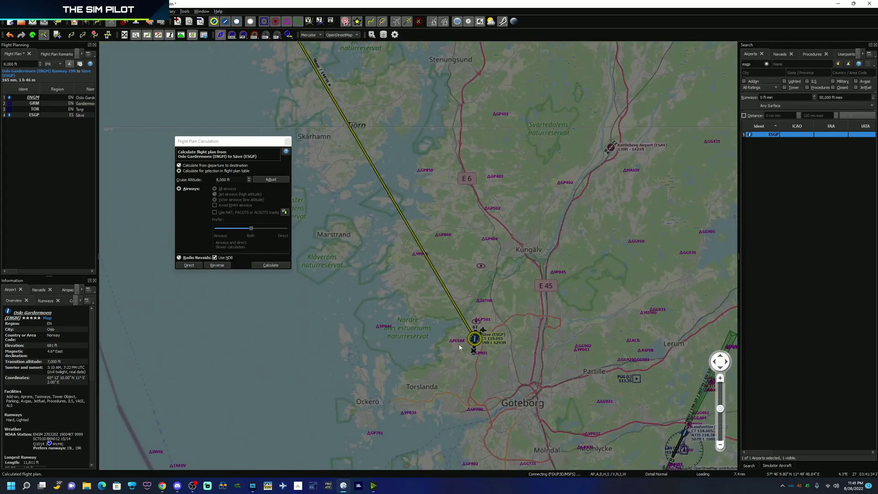
pyautogui.scroll(4, 480, 339)
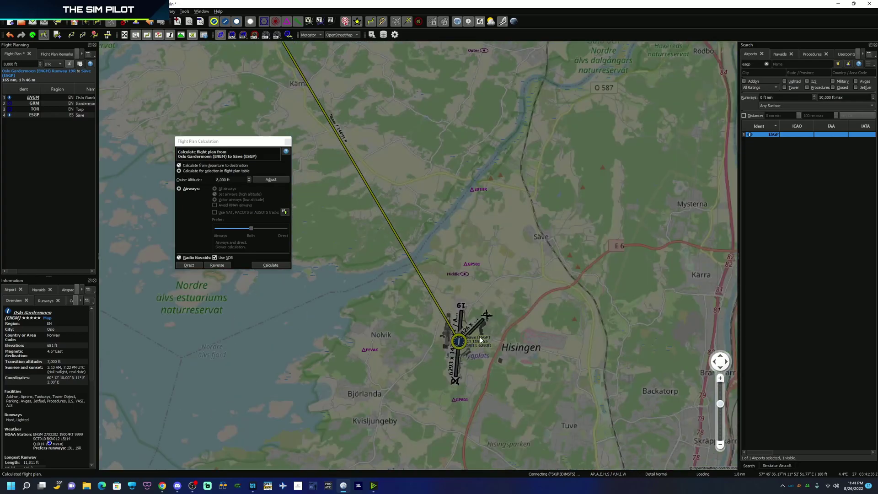
pyautogui.scroll(2, 480, 339)
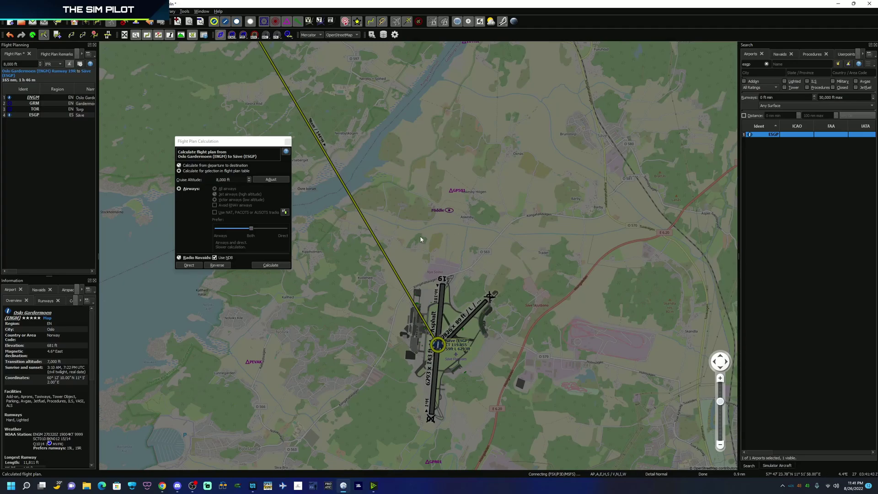
pyautogui.press('Up')
pyautogui.press('Up')
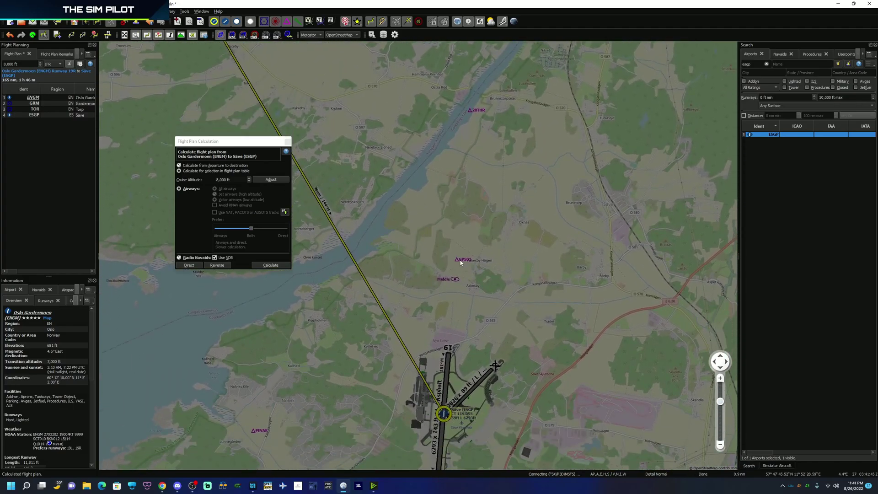
# Step: Drag the TOR–ESGP leg to add user waypoint WP1 north of Säve
pyautogui.press('Up')
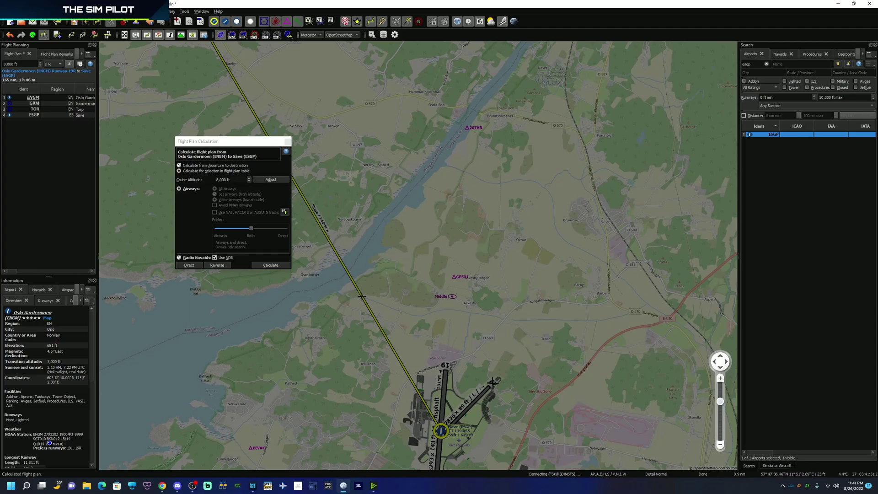
pyautogui.moveTo(361, 296); pyautogui.dragTo(384, 280)
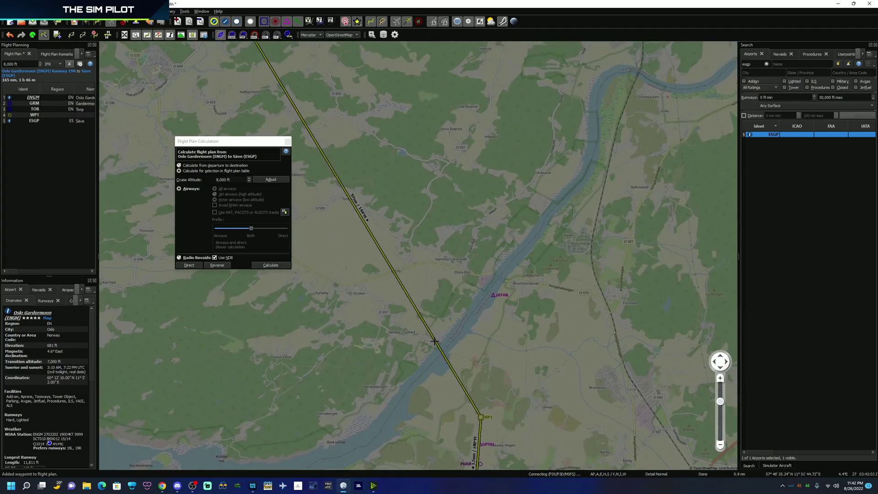
pyautogui.moveTo(414, 436); pyautogui.dragTo(379, 246)
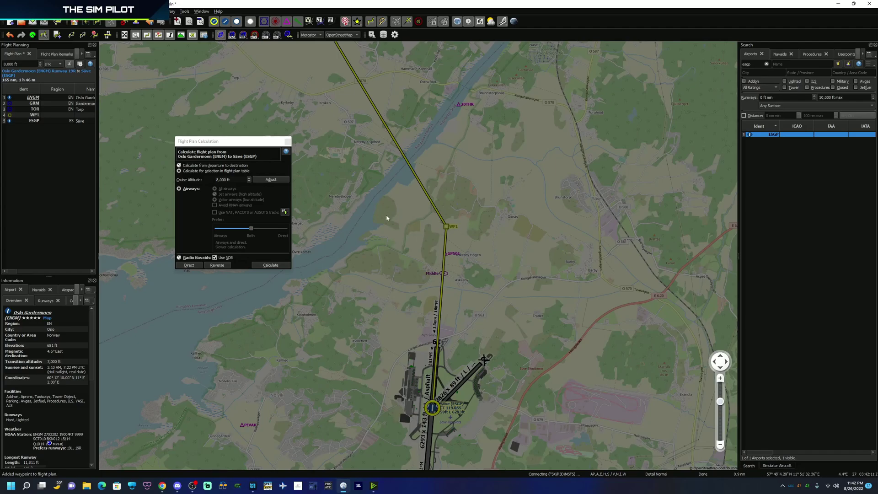
pyautogui.moveTo(383, 213); pyautogui.dragTo(412, 294)
# Step: Close the Flight Plan Calculation window
pyautogui.moveTo(327, 227); pyautogui.dragTo(382, 300)
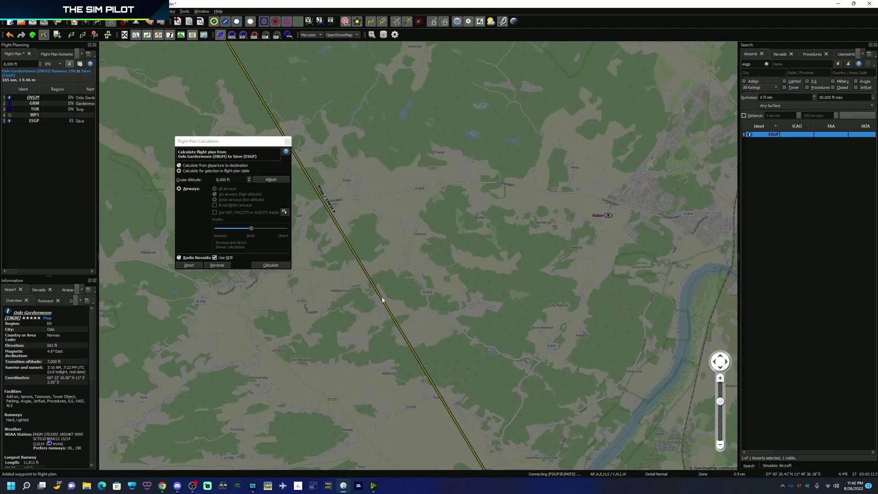
pyautogui.click(287, 141)
pyautogui.scroll(-3, 379, 268)
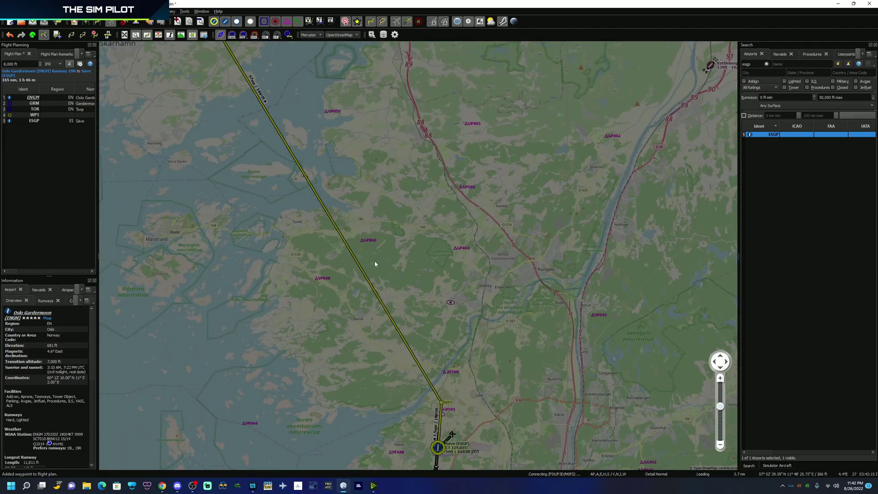
pyautogui.scroll(-2, 375, 264)
# Step: Pan and zoom north along the west Swedish coast to the Fjällbacka area
pyautogui.moveTo(305, 212); pyautogui.dragTo(334, 301)
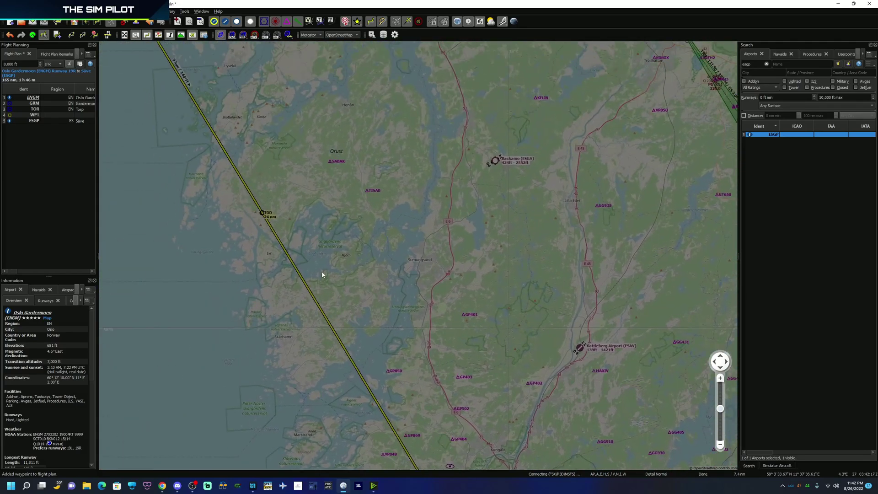
pyautogui.scroll(-2, 322, 275)
pyautogui.moveTo(277, 251); pyautogui.dragTo(359, 328)
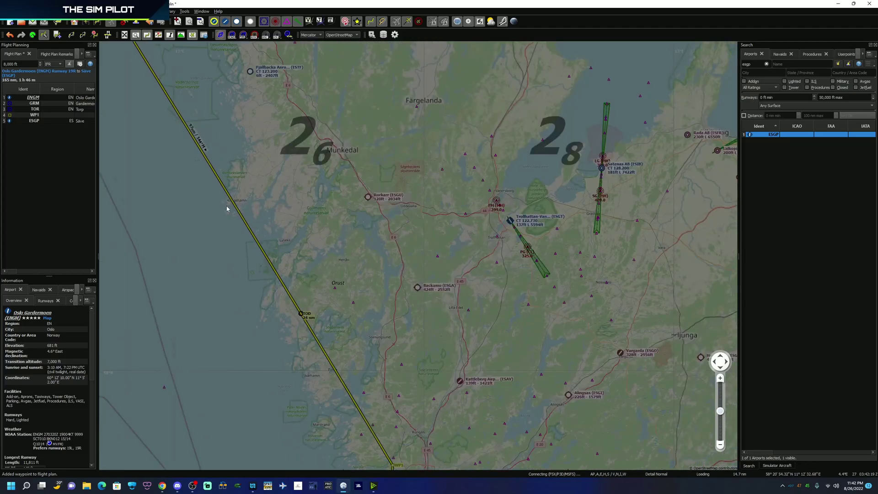
pyautogui.scroll(-2, 225, 201)
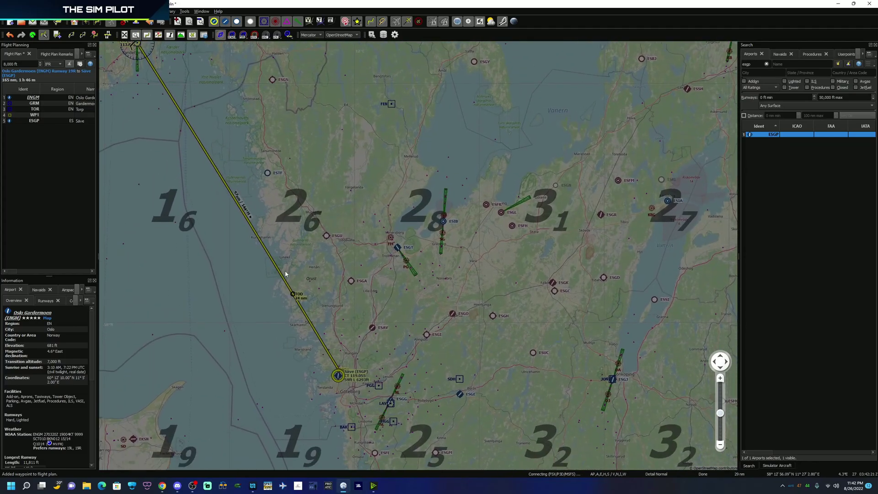
pyautogui.moveTo(285, 273); pyautogui.dragTo(406, 425)
pyautogui.scroll(2, 323, 316)
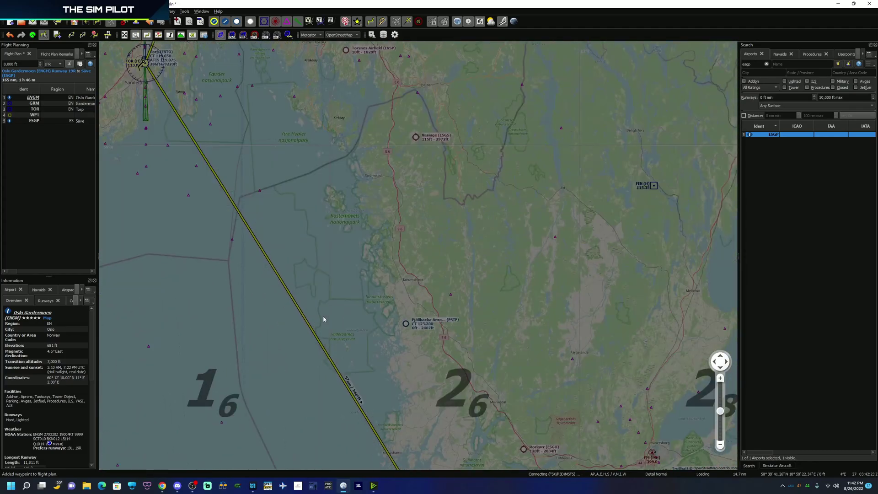
pyautogui.scroll(2, 323, 315)
pyautogui.moveTo(354, 266); pyautogui.dragTo(368, 307)
pyautogui.scroll(1, 335, 184)
pyautogui.moveTo(348, 60); pyautogui.dragTo(366, 178)
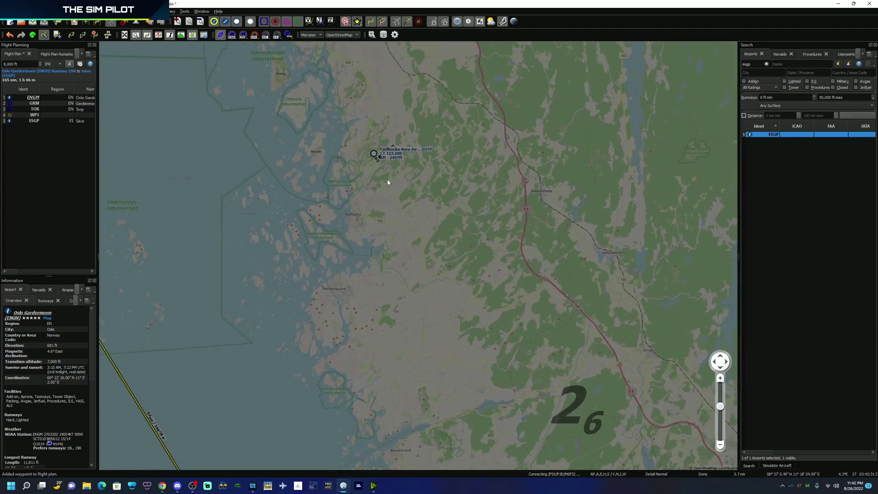
pyautogui.scroll(-2, 410, 228)
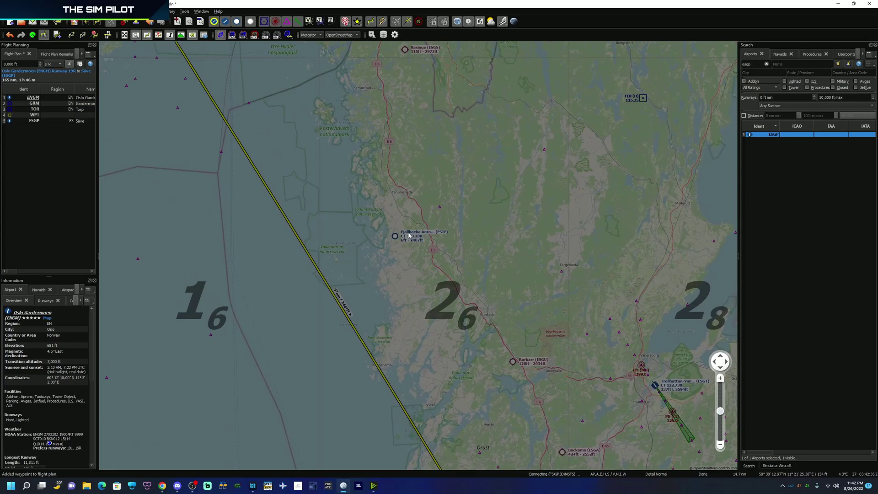
# Step: Append Fjällbacka (ESTF) to the plan and move it between TOR and WP1
pyautogui.rightClick(396, 236)
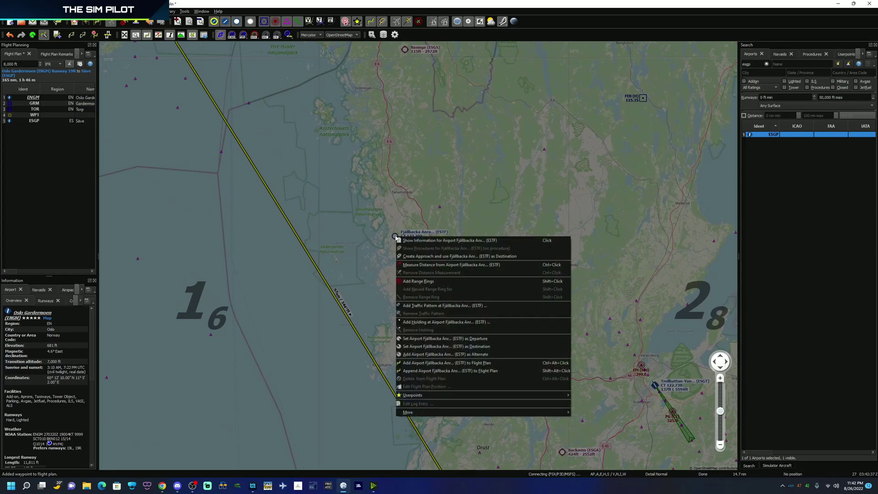
pyautogui.click(452, 374)
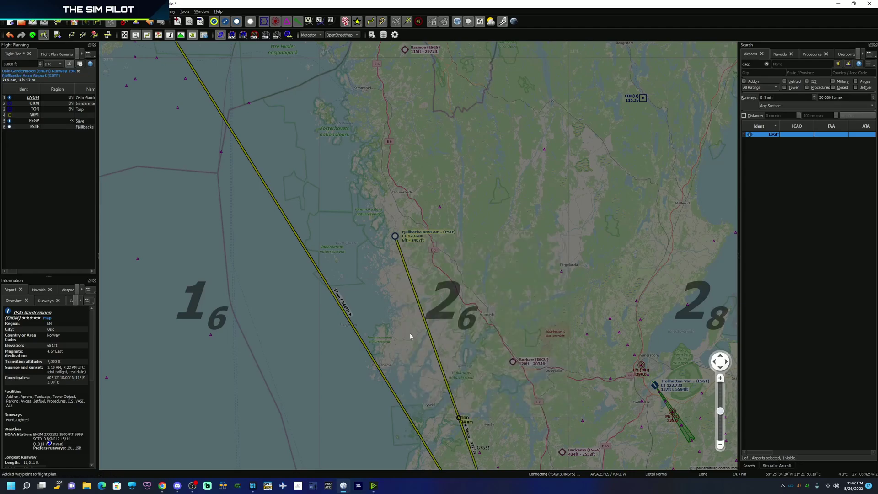
pyautogui.click(33, 129)
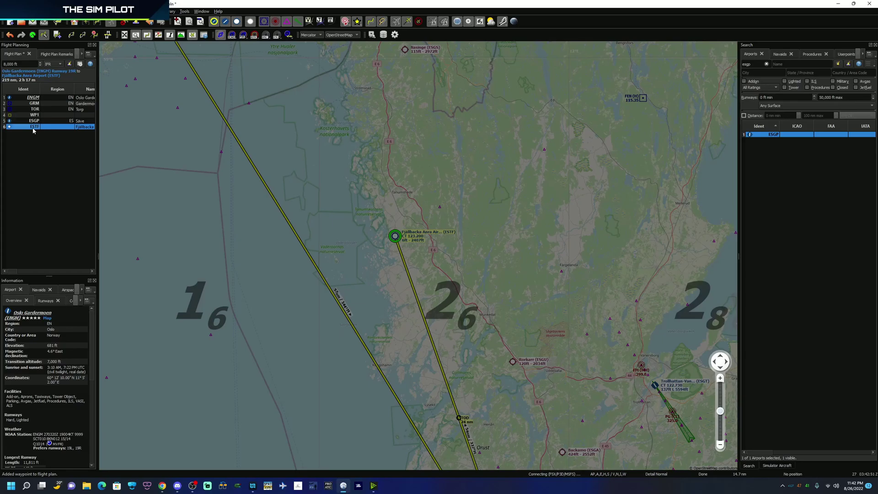
pyautogui.hotkey('ctrl', 'Up')
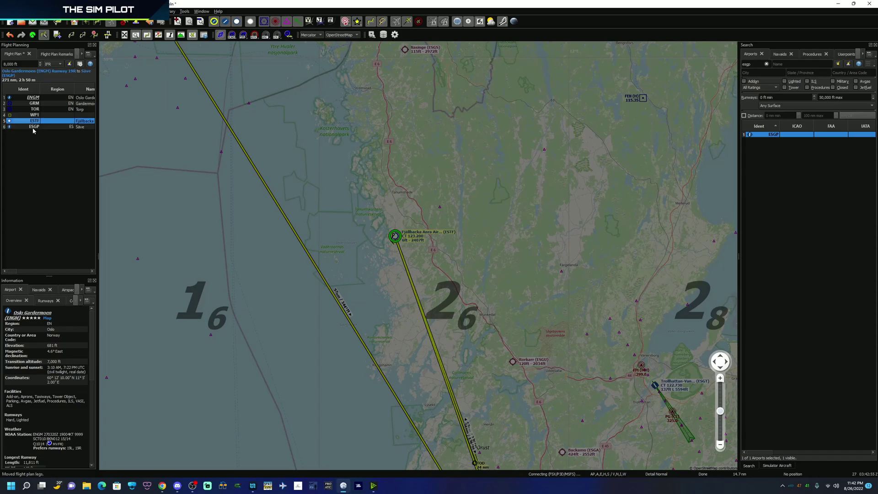
pyautogui.hotkey('ctrl', 'Up')
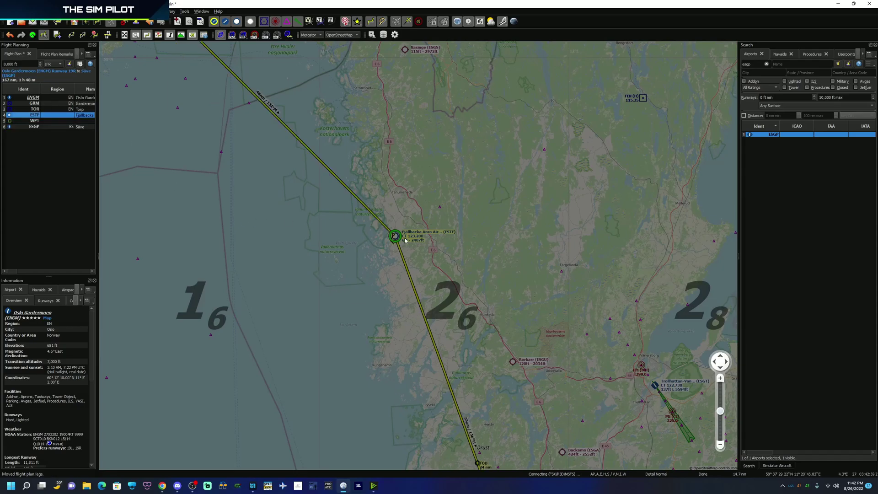
pyautogui.hotkey('ctrl', 'Down')
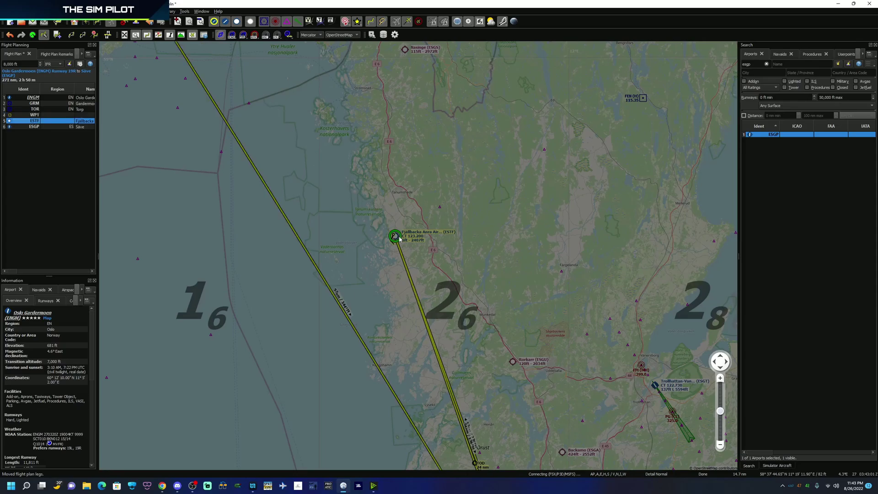
pyautogui.hotkey('ctrl', 'Up')
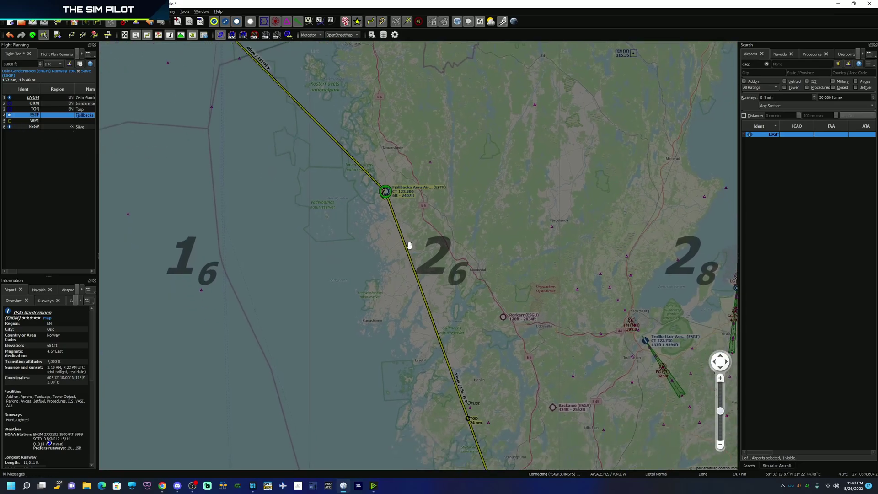
pyautogui.scroll(-2, 371, 247)
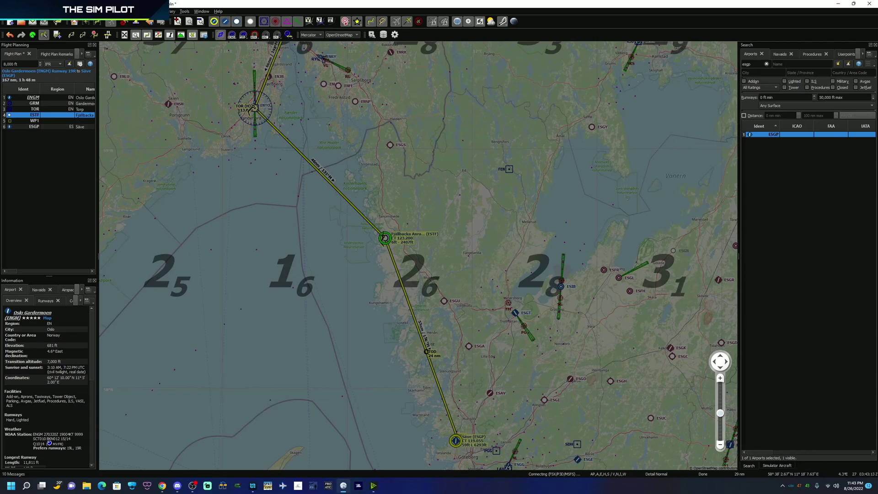
pyautogui.moveTo(255, 115)
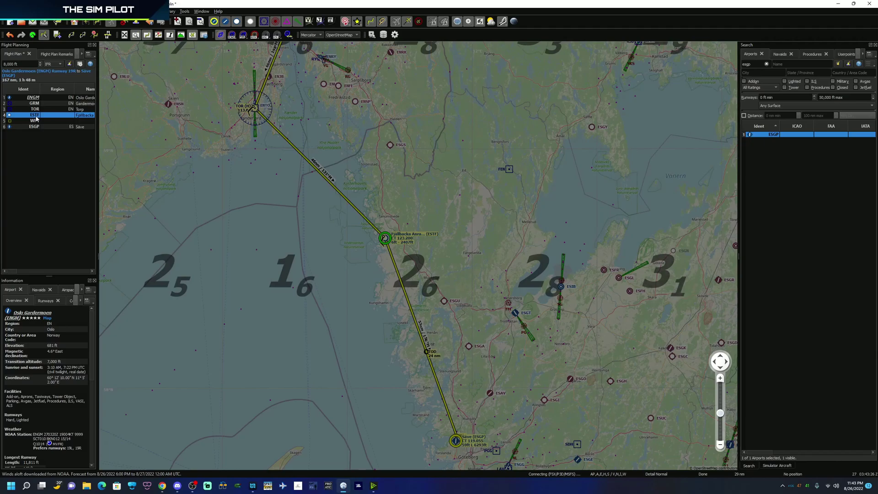
# Step: Remove Fjällbacka (ESTF) from the flight plan and view the ENGM–ESGP route
pyautogui.press('Delete')
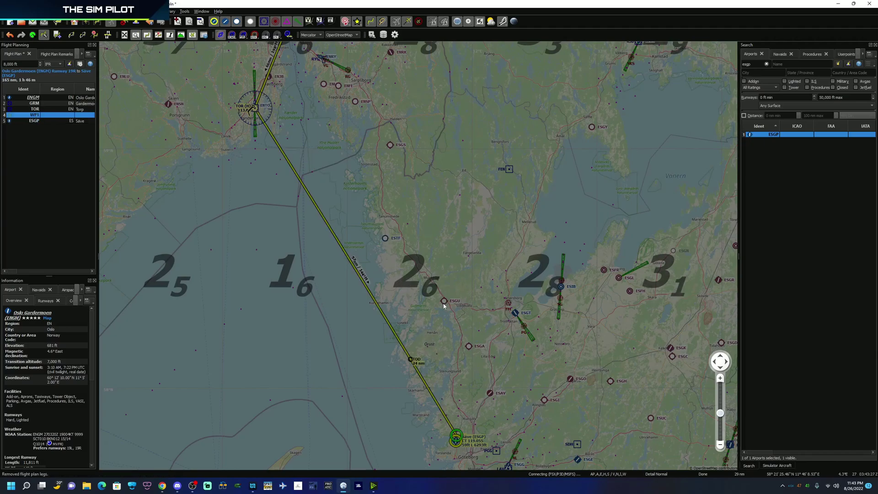
pyautogui.moveTo(443, 305); pyautogui.dragTo(416, 280)
pyautogui.moveTo(326, 209); pyautogui.dragTo(359, 380)
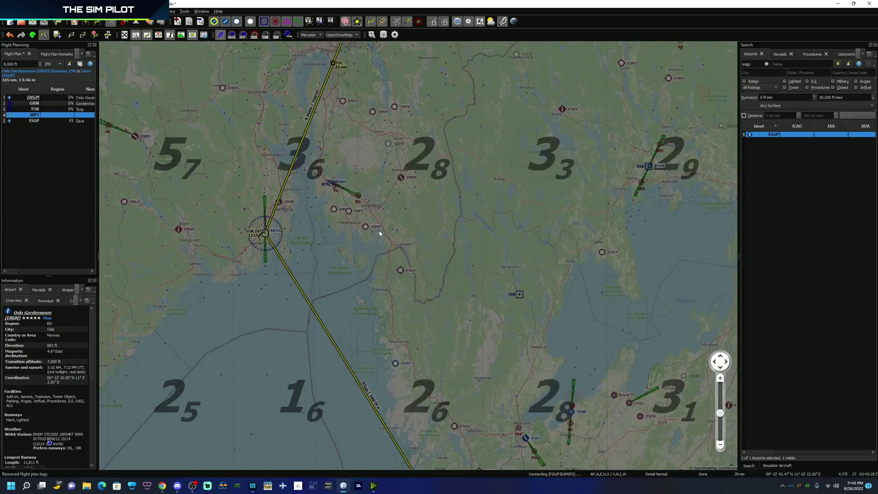
pyautogui.scroll(-2, 364, 220)
pyautogui.scroll(2, 364, 221)
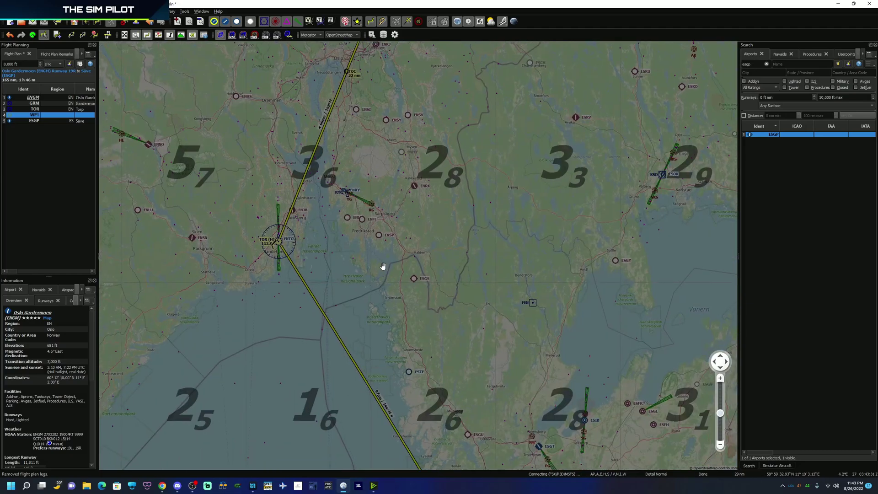
pyautogui.press('Down')
# Step: Zoom and pan the map to bring the FM NDB near Trollhättan into view
pyautogui.scroll(2, 430, 299)
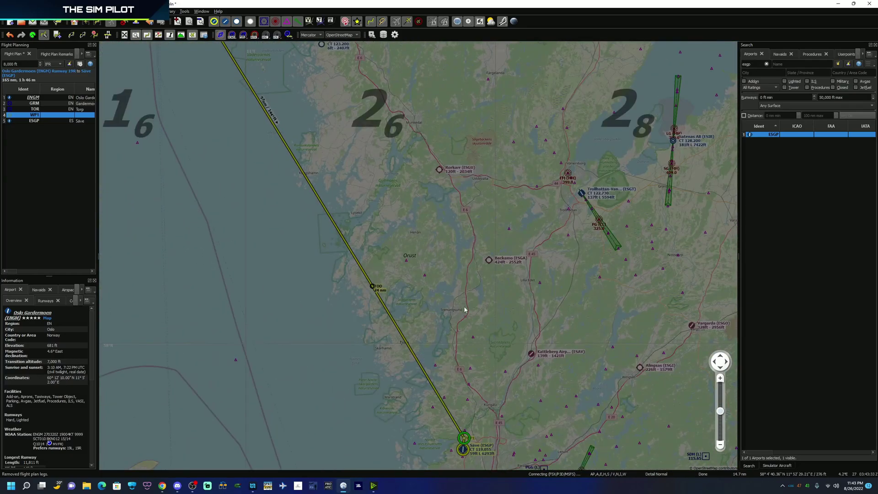
pyautogui.scroll(-2, 464, 310)
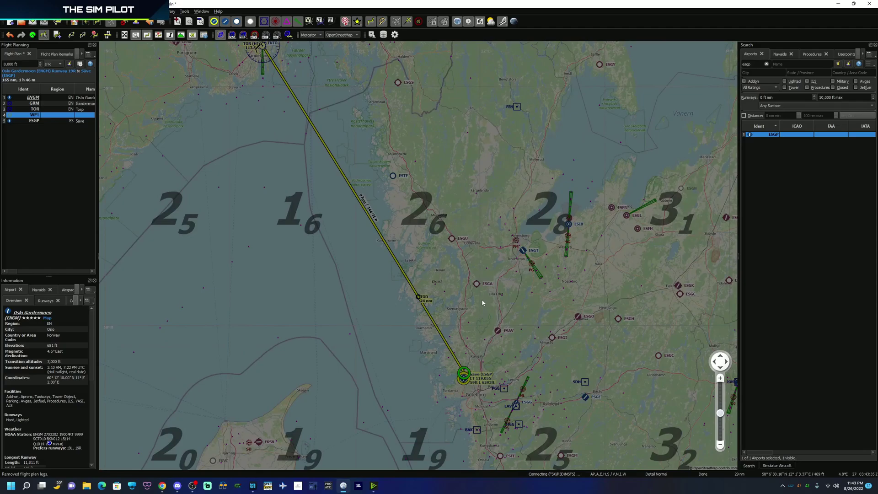
pyautogui.scroll(2, 483, 303)
pyautogui.moveTo(395, 273); pyautogui.dragTo(415, 280)
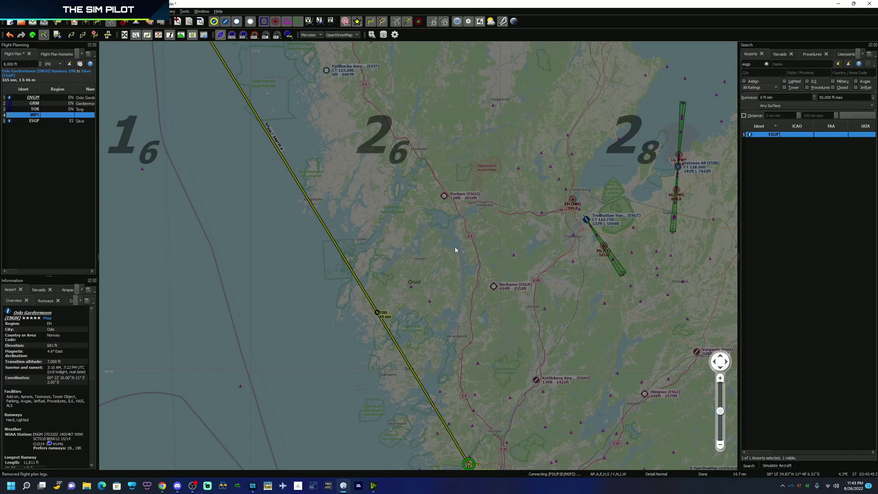
pyautogui.scroll(-2, 455, 250)
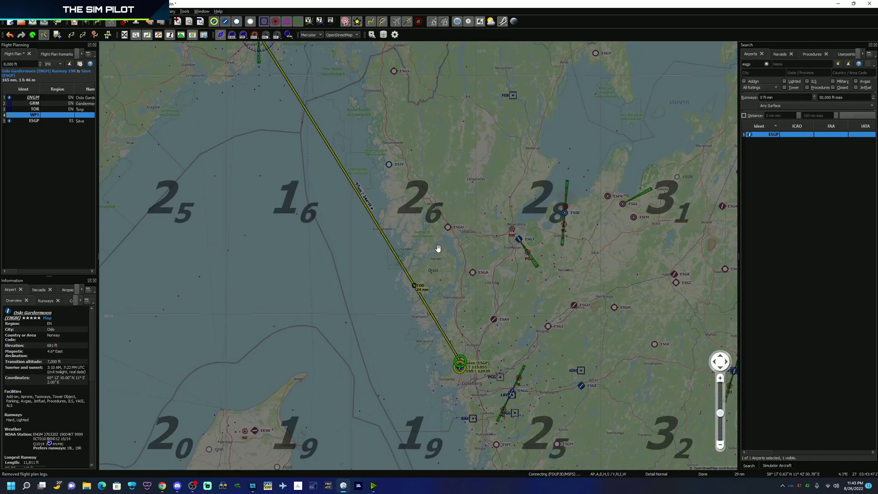
pyautogui.moveTo(439, 247); pyautogui.dragTo(434, 262)
pyautogui.scroll(1, 462, 267)
pyautogui.scroll(-1, 463, 268)
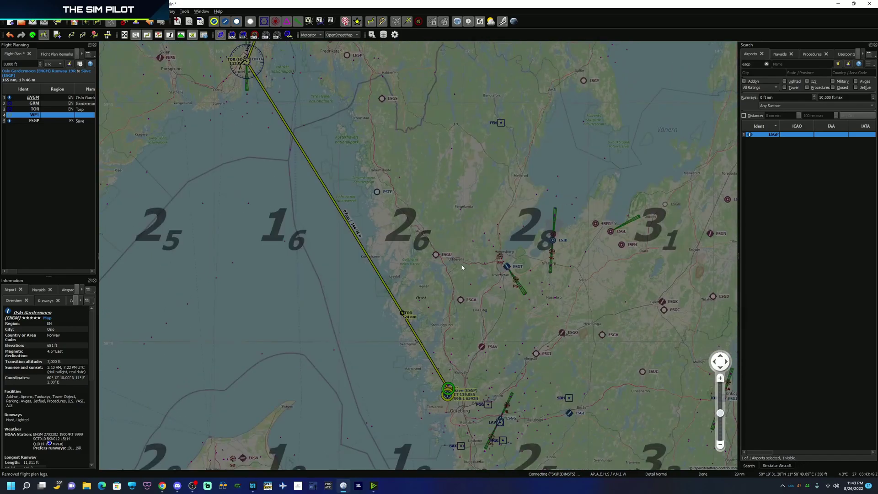
pyautogui.scroll(1, 447, 343)
pyautogui.moveTo(446, 364); pyautogui.dragTo(433, 349)
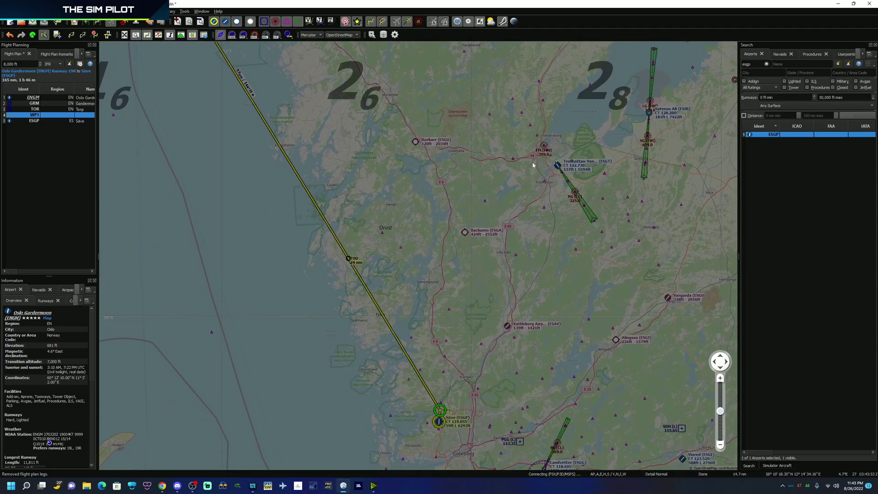
# Step: Append NDB Trollhattan-Vanersborg (FM) to the end of the flight plan, after ESGP
pyautogui.moveTo(548, 148)
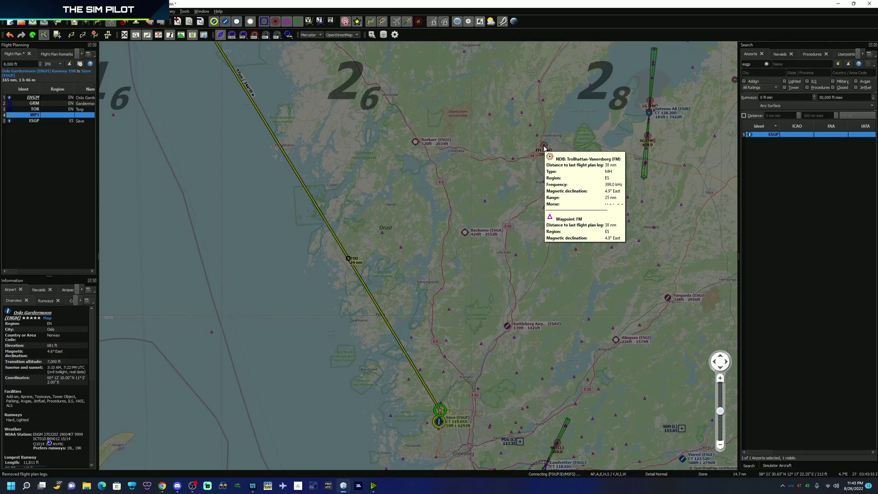
pyautogui.moveTo(440, 411)
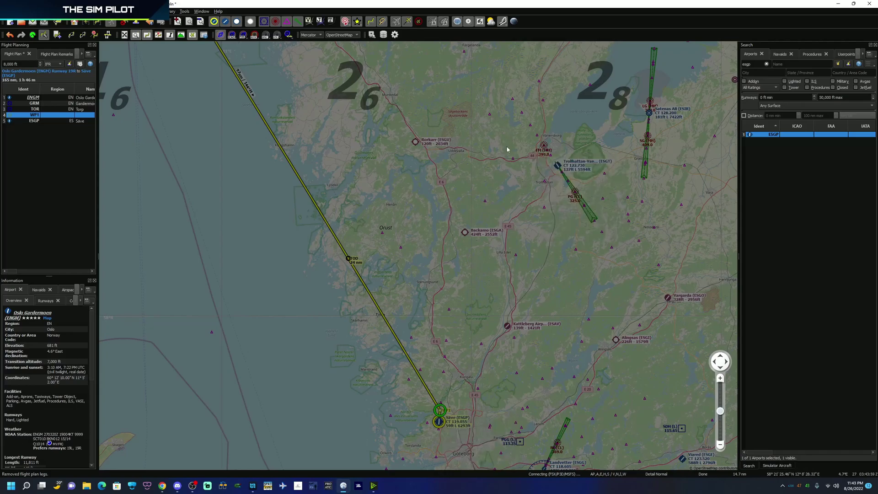
pyautogui.rightClick(544, 147)
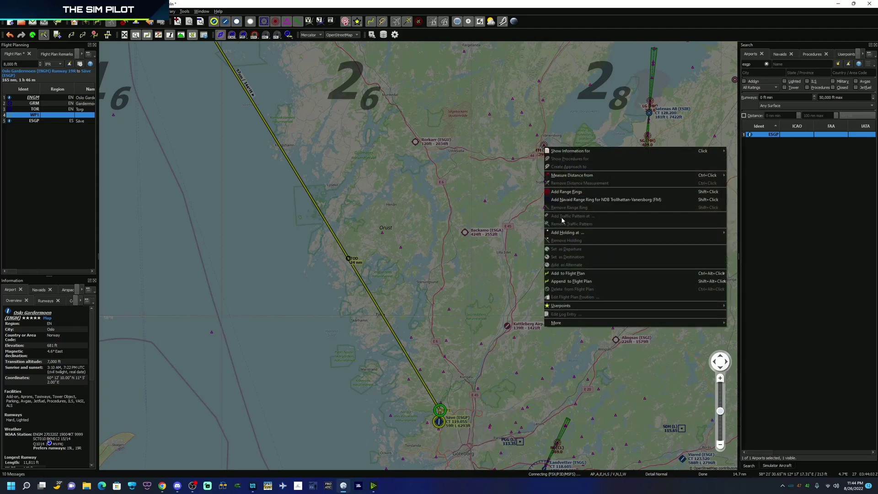
pyautogui.moveTo(569, 282)
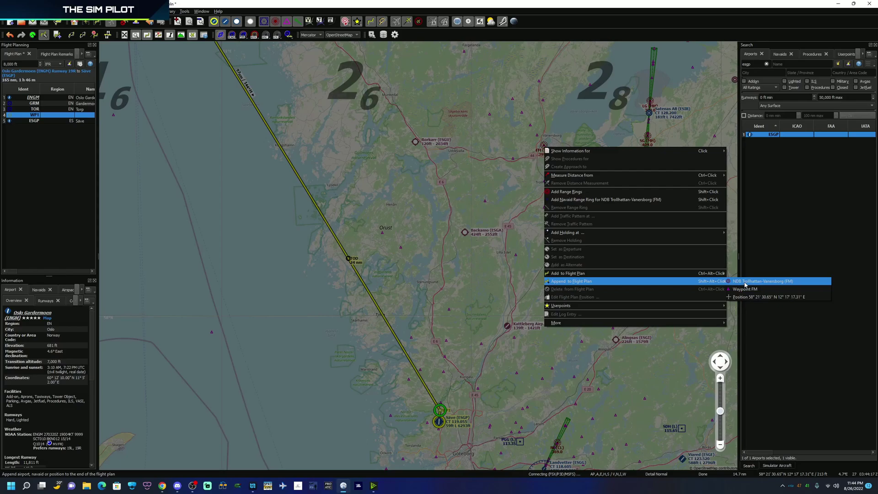
pyautogui.click(745, 284)
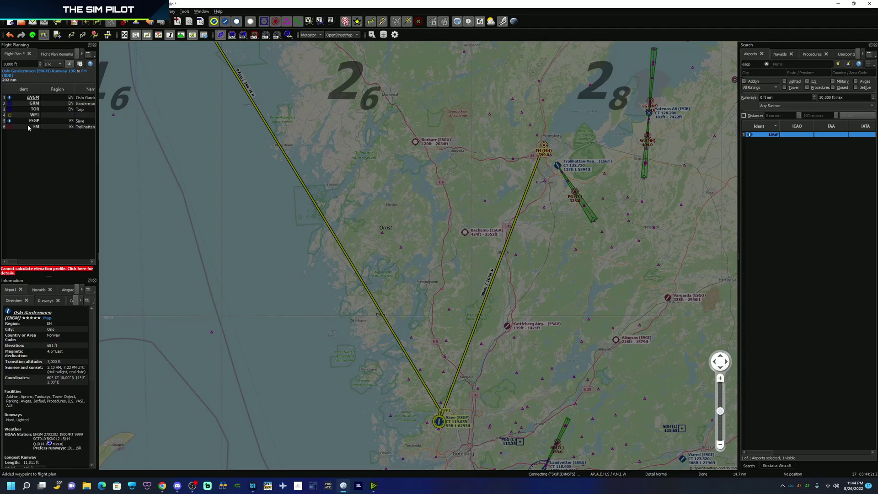
# Step: Move FM up two places so it sits between TOR and WP1
pyautogui.click(28, 127)
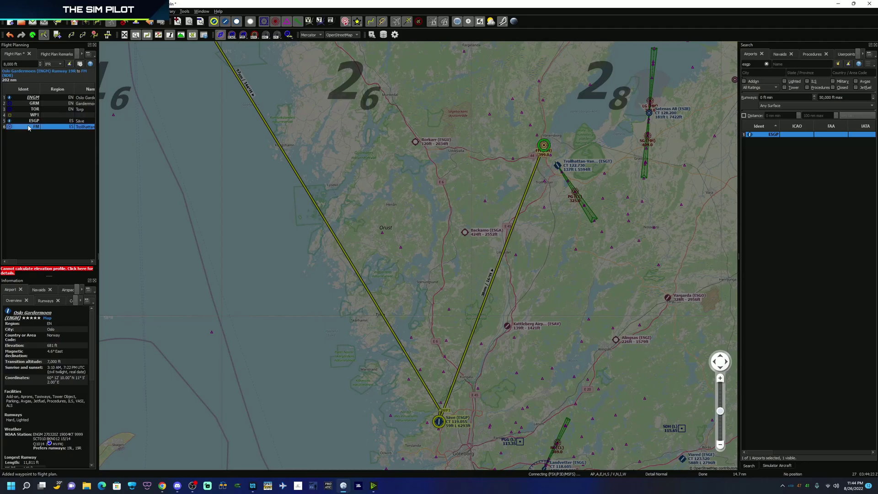
pyautogui.hotkey('ctrl', 'Up')
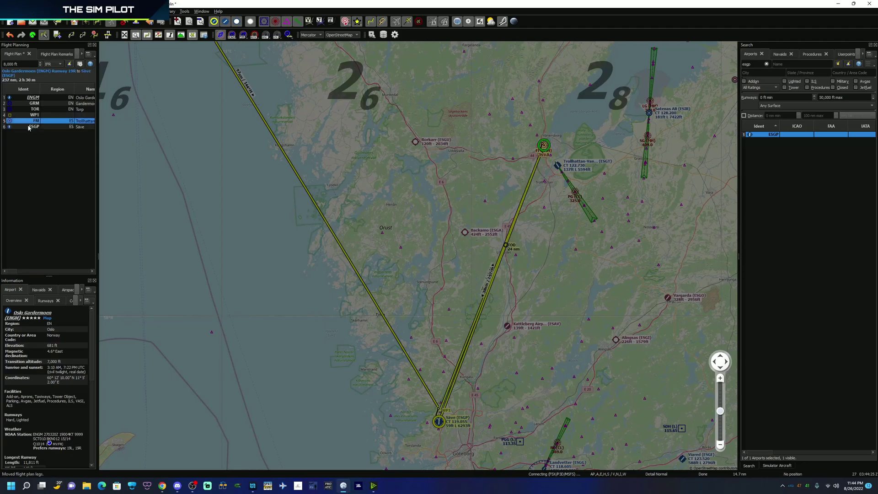
pyautogui.hotkey('ctrl', 'Up')
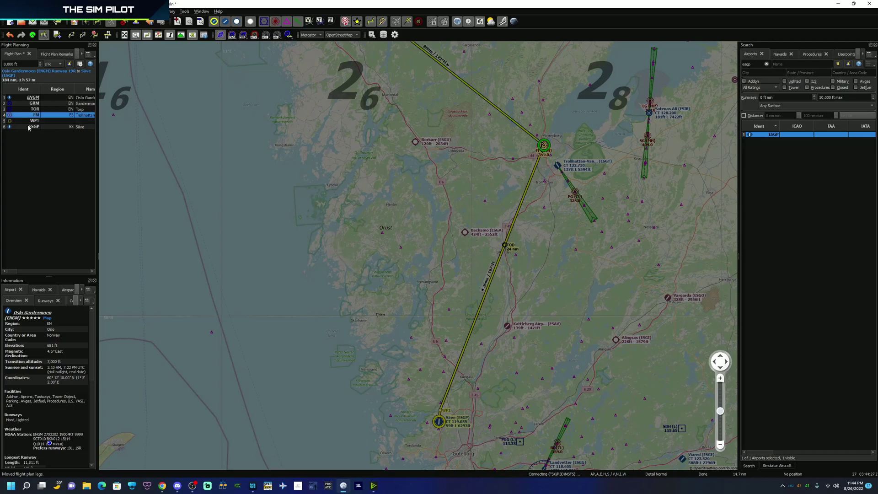
# Step: Pan and zoom the map to bring TOR and the Fengersfors FEN DME into view
pyautogui.moveTo(388, 181); pyautogui.dragTo(353, 198)
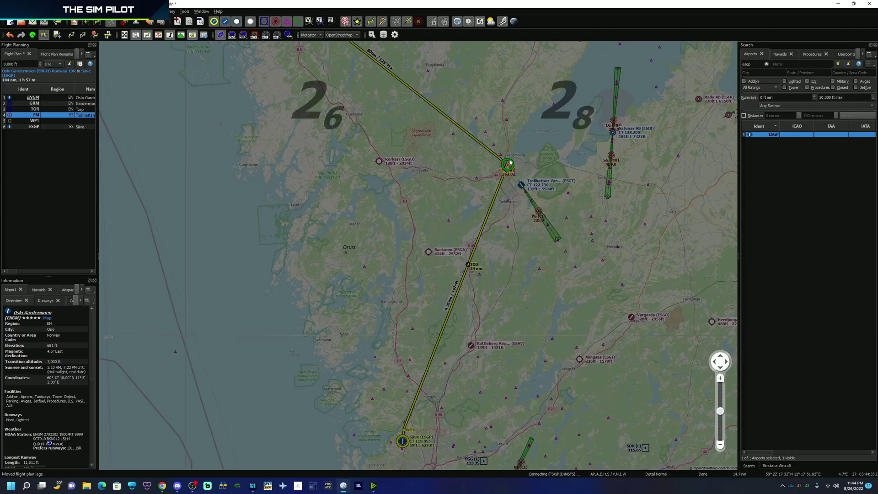
pyautogui.scroll(5, 474, 288)
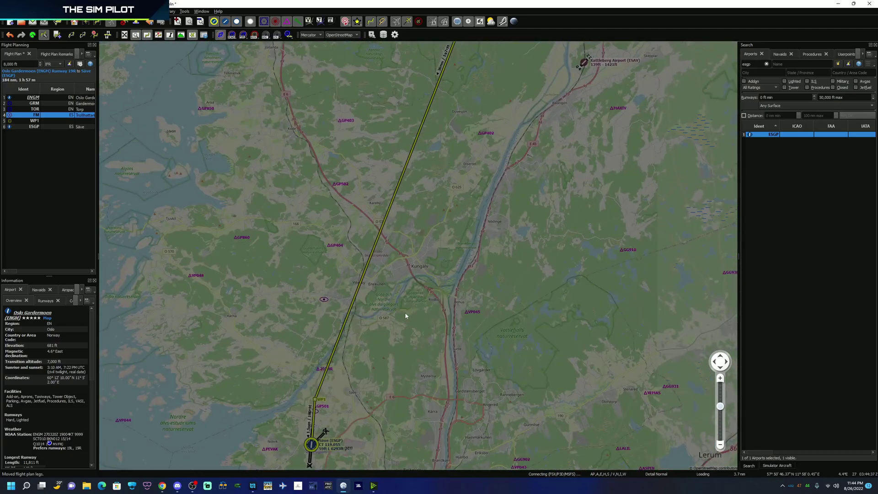
pyautogui.moveTo(390, 349); pyautogui.dragTo(416, 274)
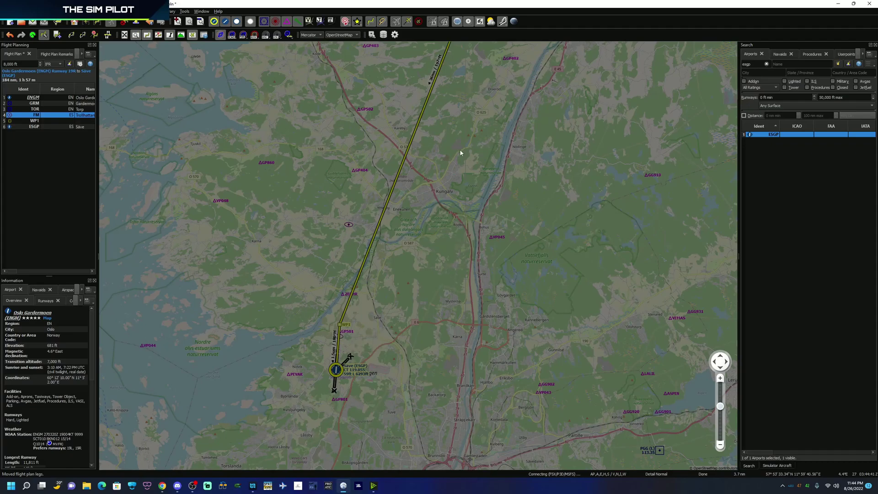
pyautogui.scroll(-5, 460, 152)
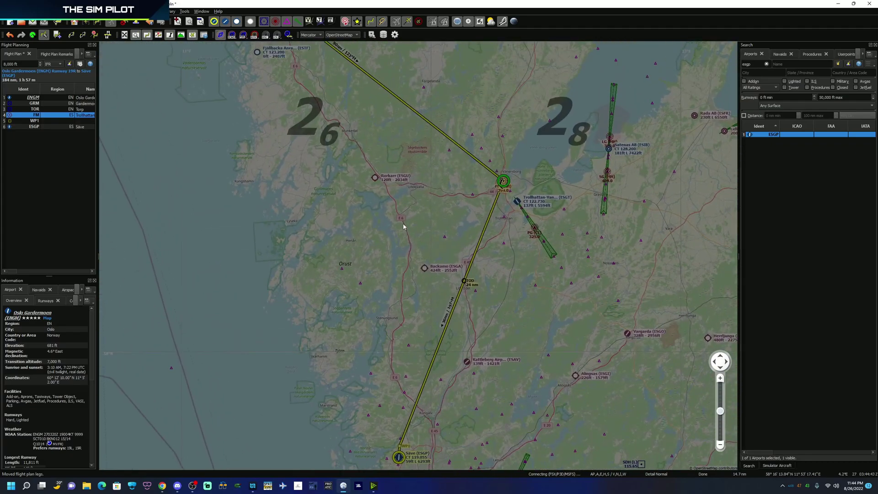
pyautogui.moveTo(376, 170); pyautogui.dragTo(358, 247)
pyautogui.scroll(-4, 307, 148)
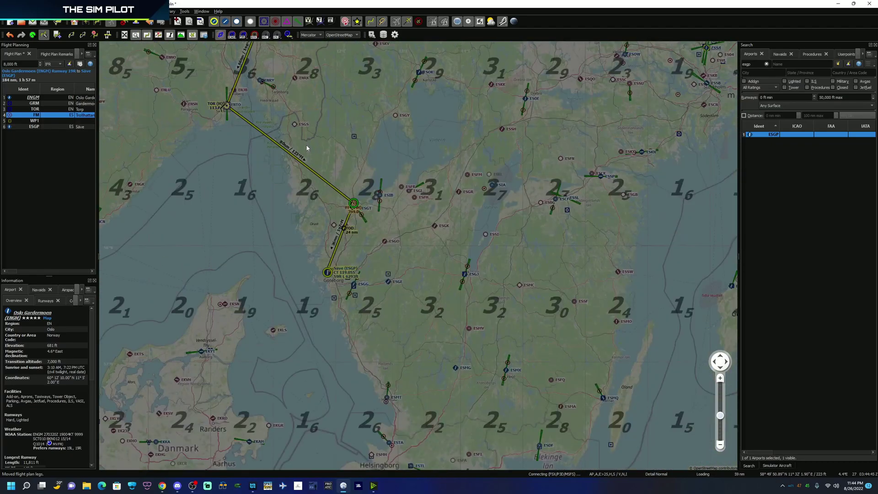
pyautogui.scroll(2, 305, 147)
pyautogui.moveTo(329, 115); pyautogui.dragTo(352, 169)
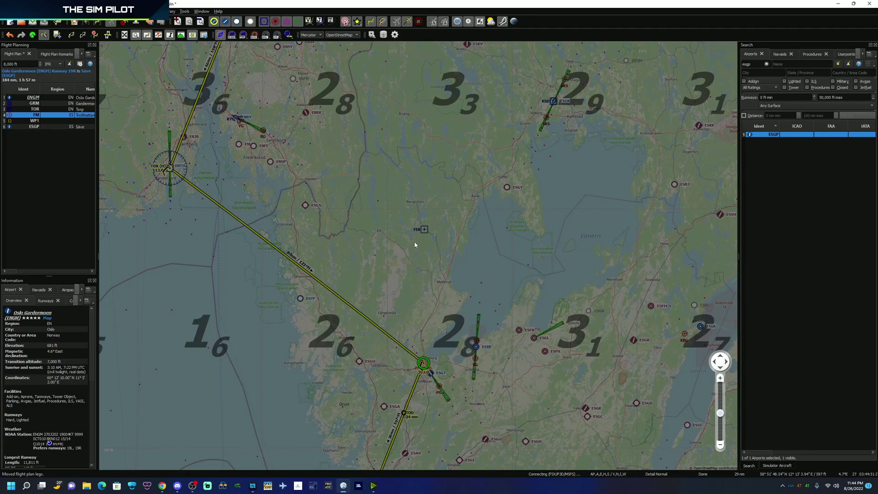
# Step: Append the FEN DME and move it up two places so it follows TOR
pyautogui.moveTo(424, 230)
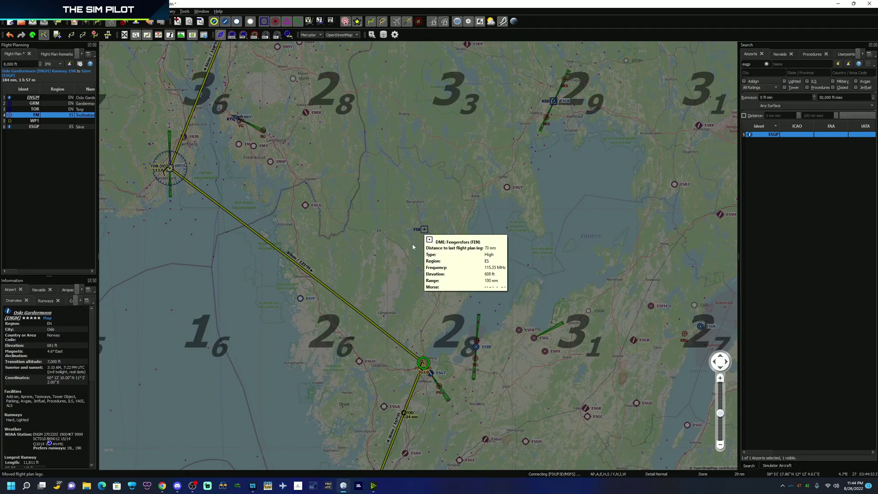
pyautogui.scroll(2, 424, 230)
pyautogui.moveTo(439, 217)
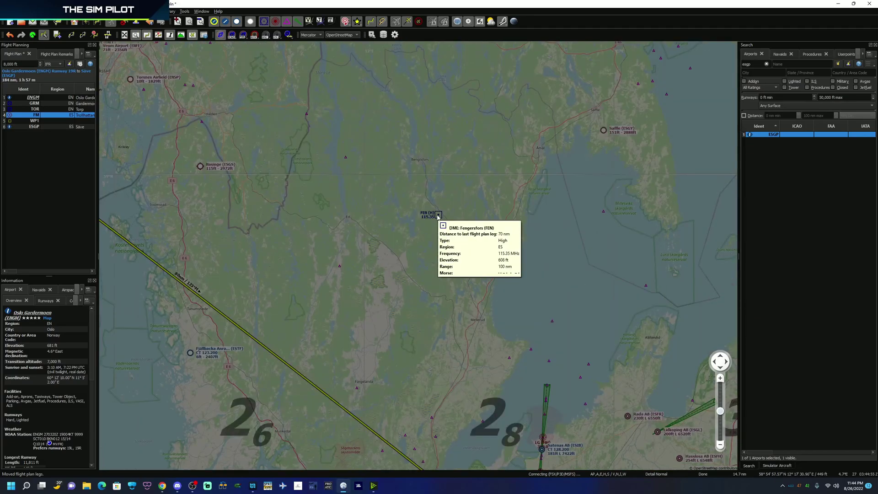
pyautogui.rightClick(438, 217)
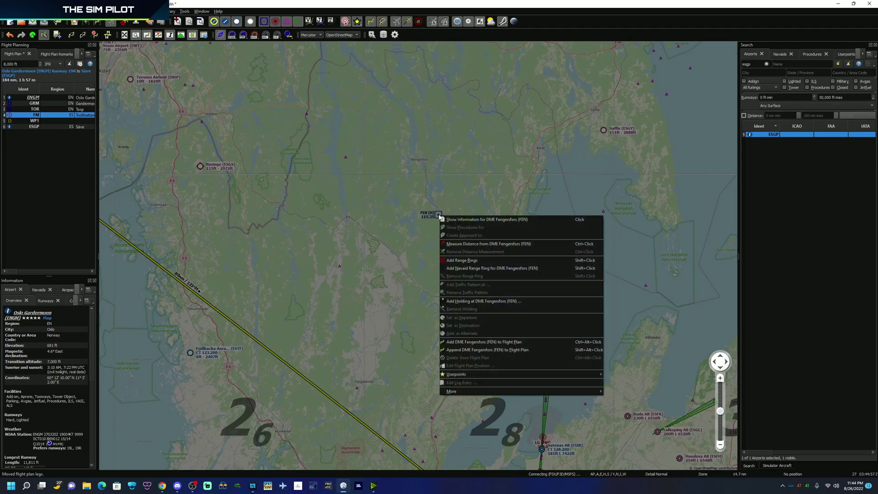
pyautogui.click(481, 351)
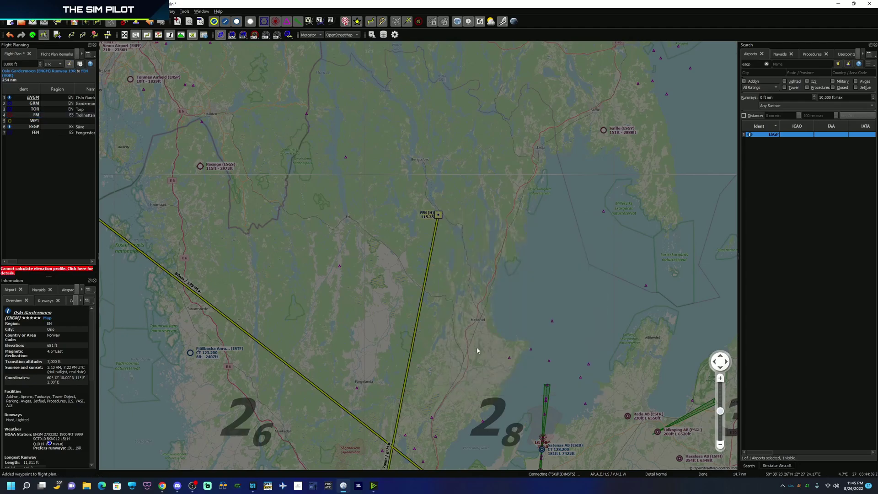
pyautogui.click(30, 134)
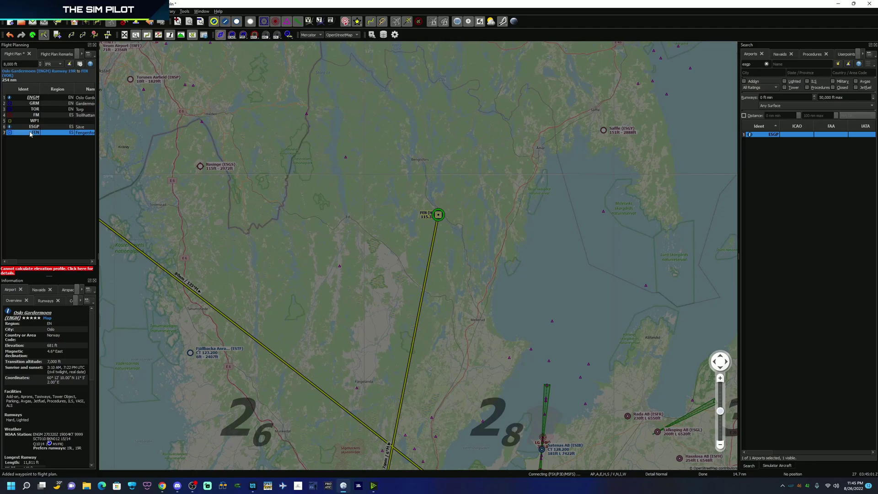
pyautogui.hotkey('ctrl', 'Up')
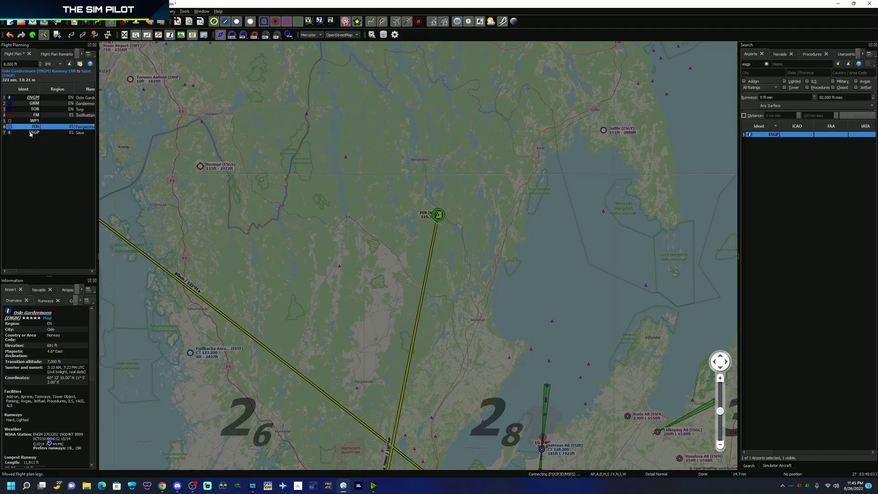
pyautogui.hotkey('ctrl', 'Up')
pyautogui.hotkey('ctrl', 'Up')
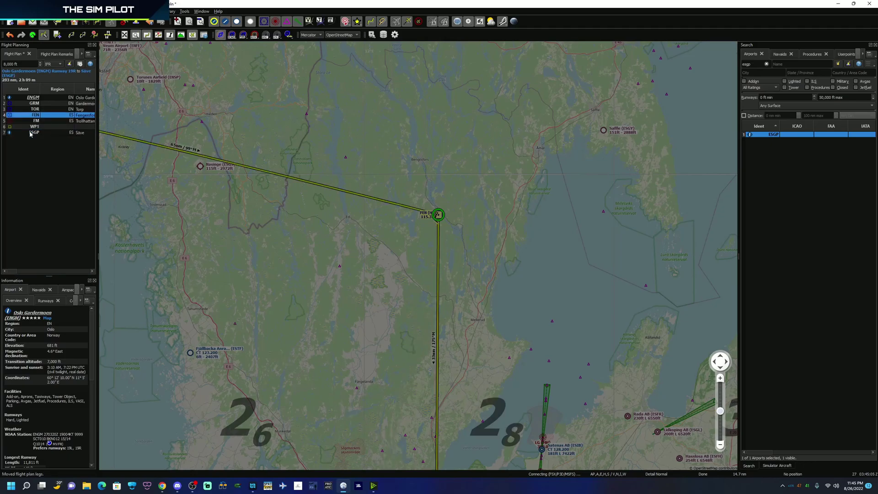
# Step: Zoom out and pan to show the whole route from Oslo to Säve
pyautogui.scroll(-3, 381, 293)
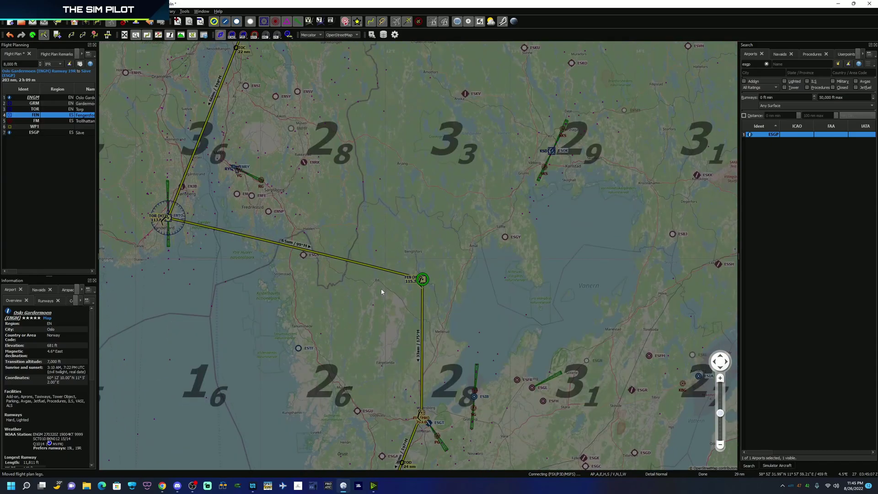
pyautogui.moveTo(303, 254); pyautogui.dragTo(327, 328)
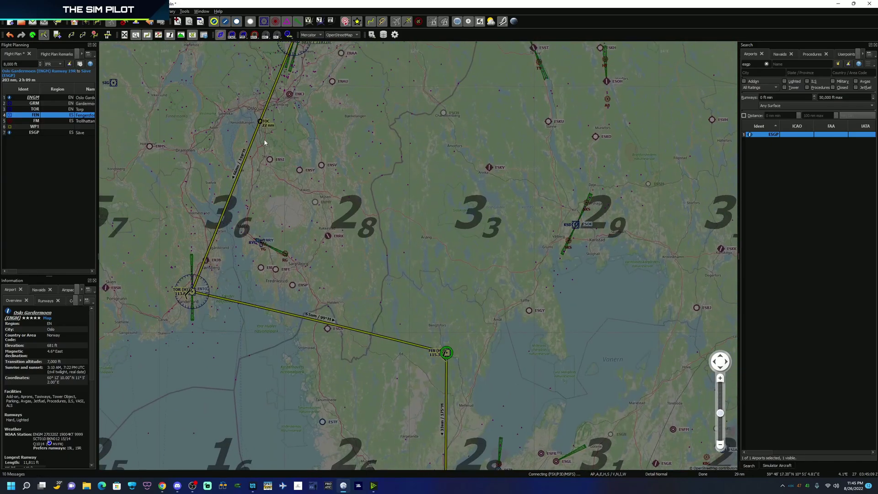
pyautogui.moveTo(444, 350); pyautogui.dragTo(394, 135)
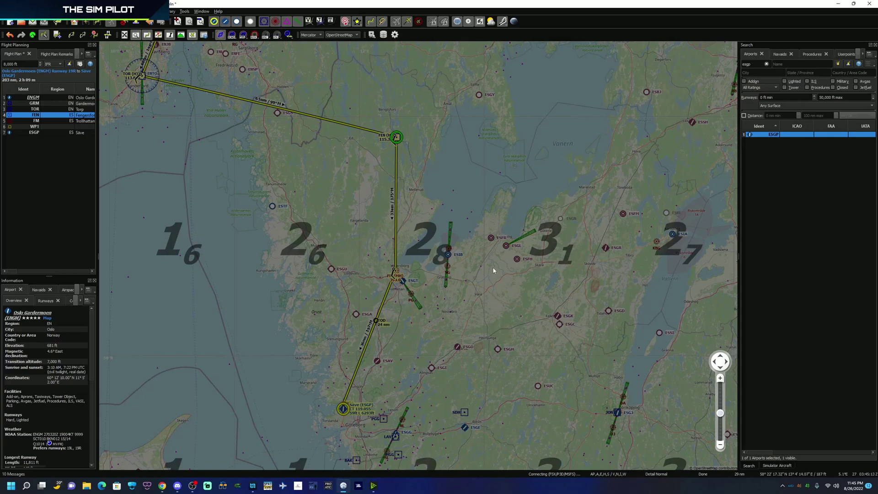
pyautogui.scroll(-3, 363, 196)
pyautogui.moveTo(358, 195); pyautogui.dragTo(367, 226)
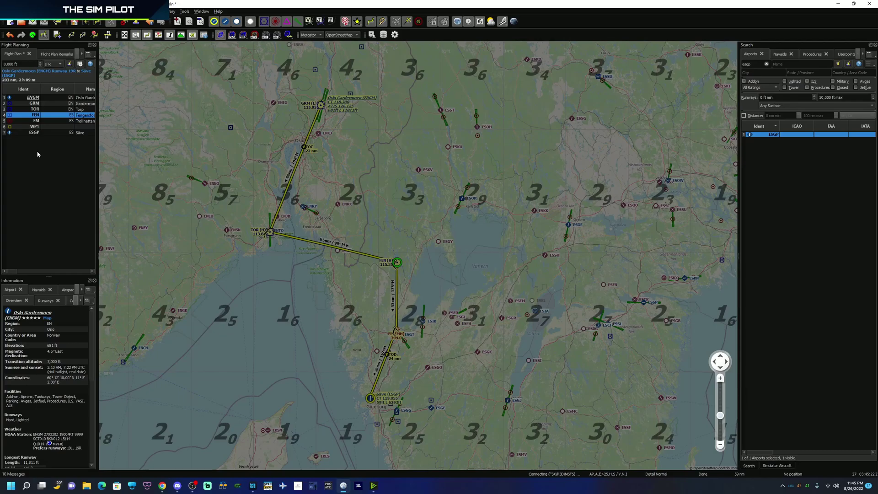
# Step: Show the Gardermoen GRM VOR-DME details, including 115.95 MHz, from the flight plan list
pyautogui.click(33, 97)
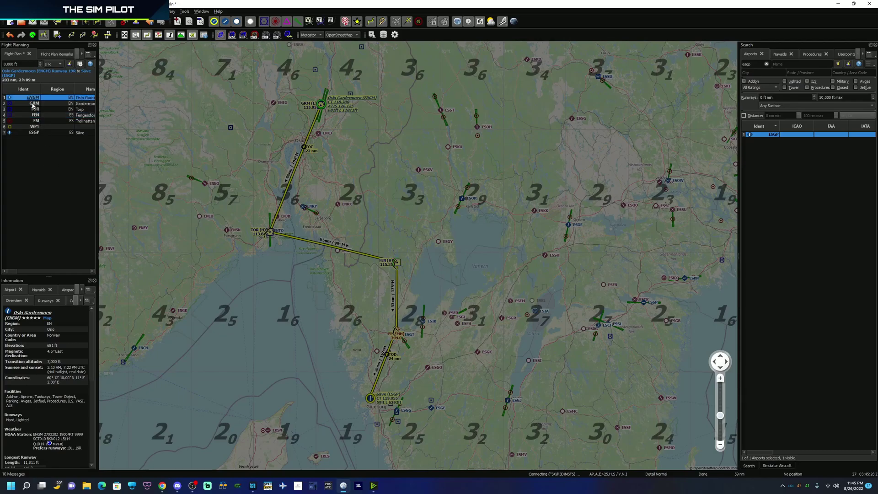
pyautogui.click(33, 103)
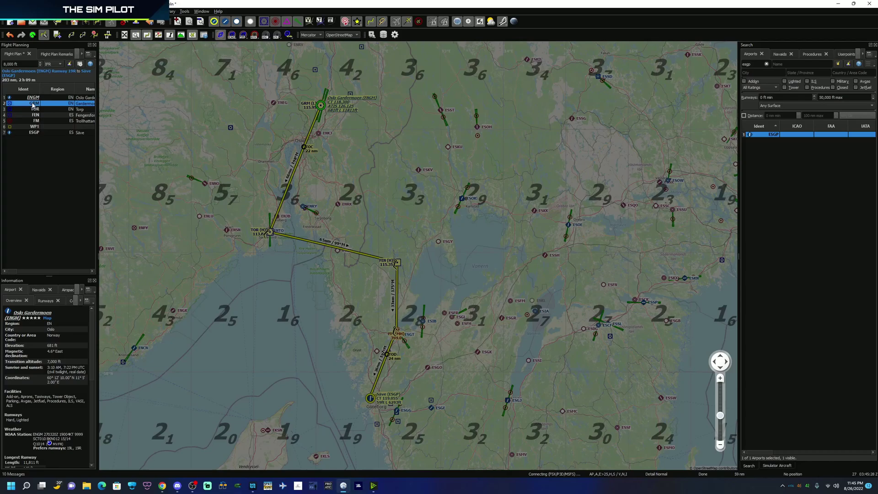
pyautogui.doubleClick(32, 104)
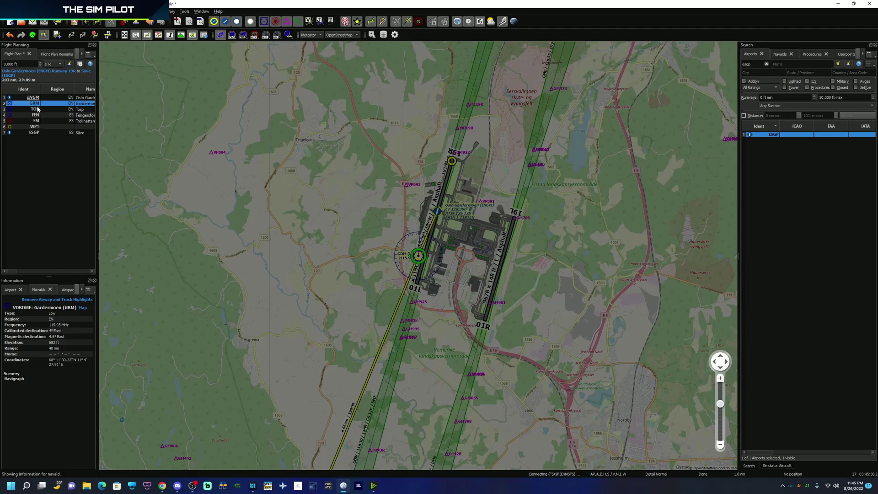
# Step: Zoom out and move the view south along the route toward Moss and Tønsberg
pyautogui.scroll(-5, 344, 220)
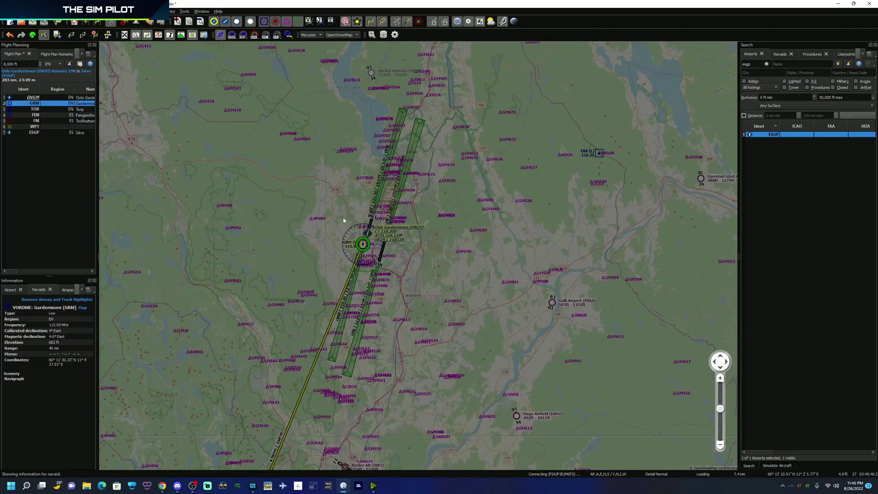
pyautogui.press('Down')
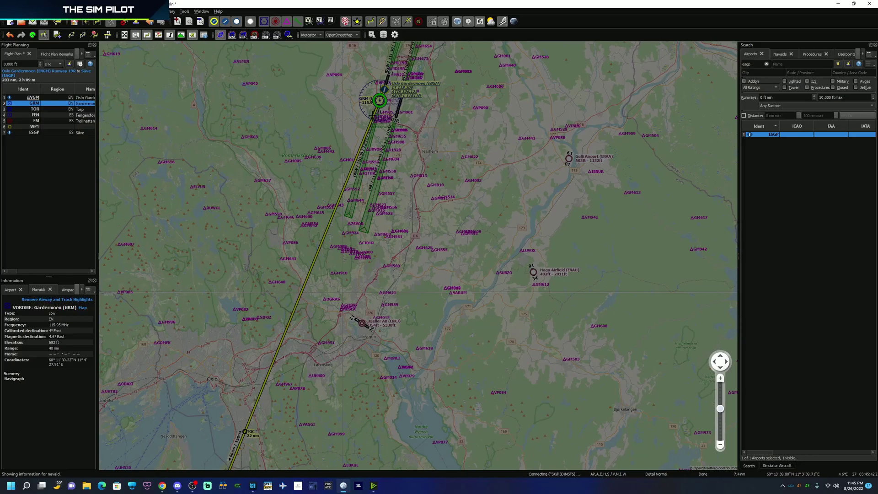
pyautogui.press('Down')
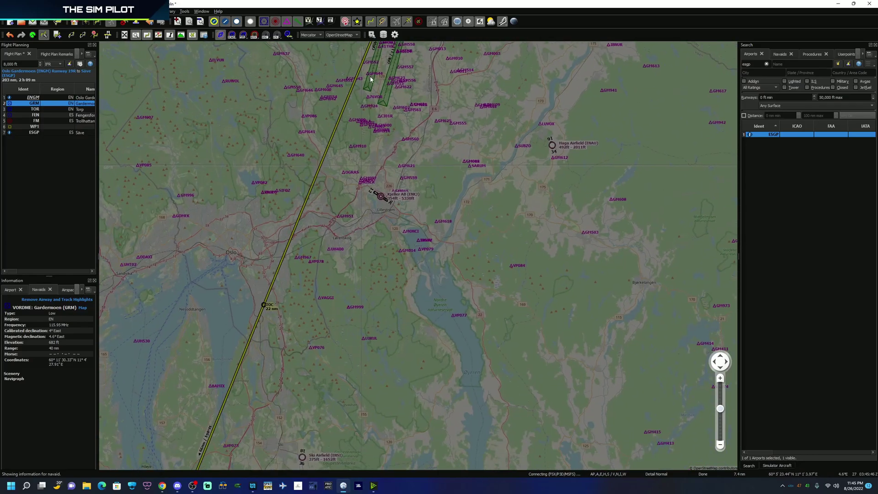
pyautogui.press('Down')
pyautogui.press('Down')
pyautogui.press('Down')
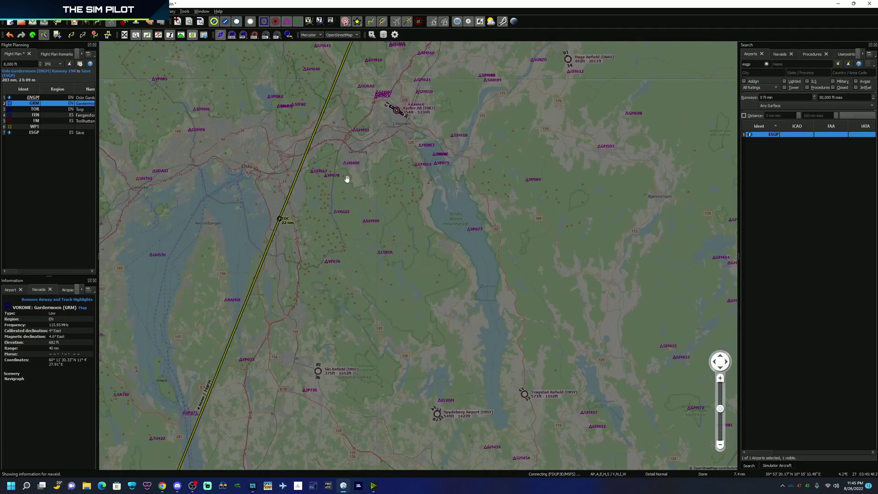
pyautogui.scroll(-2, 276, 262)
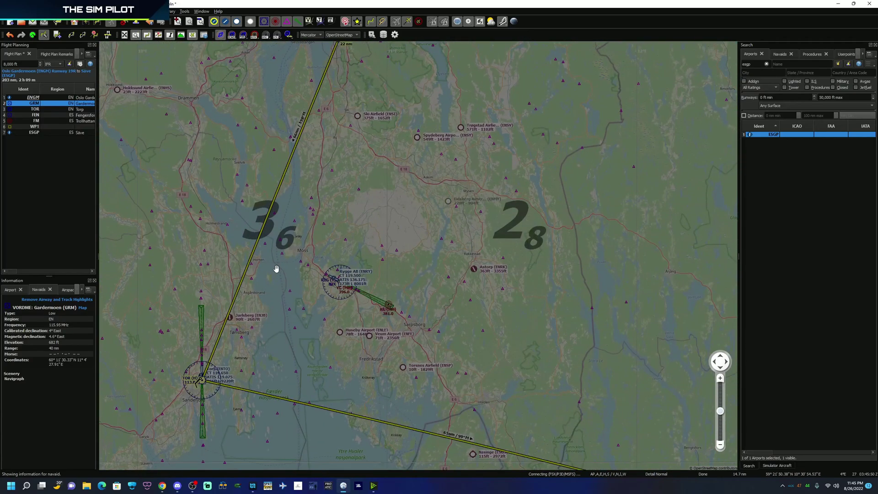
pyautogui.press('Down')
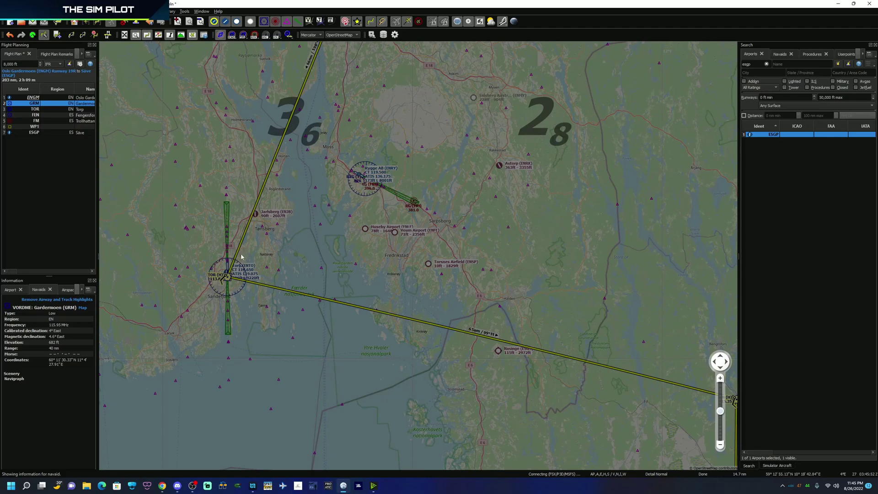
pyautogui.press('Up')
pyautogui.press('Up')
pyautogui.press('Up')
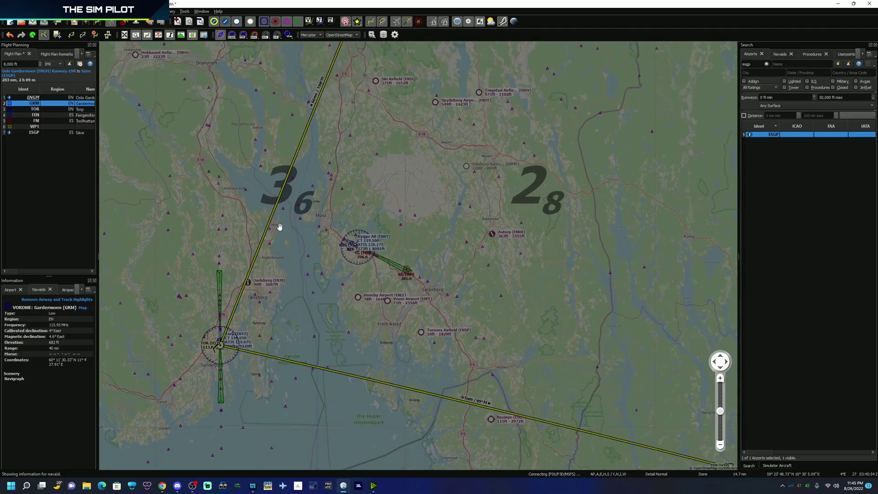
pyautogui.press('Up')
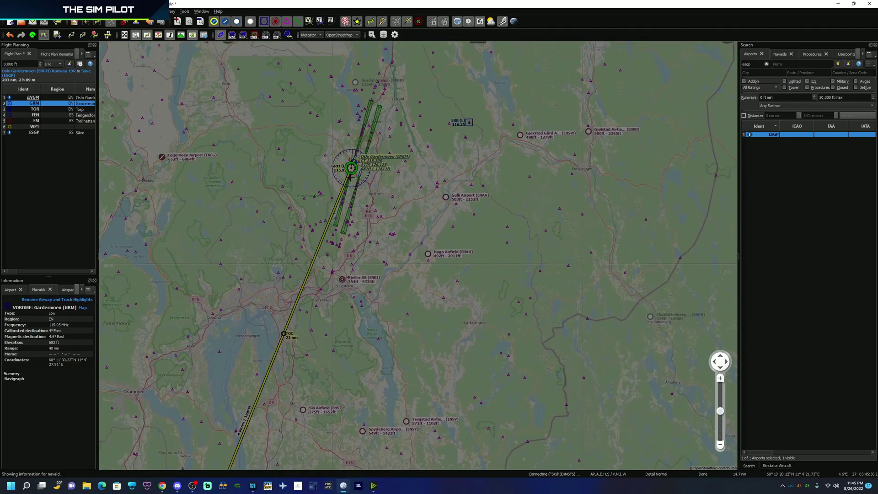
pyautogui.press('Down')
pyautogui.press('Down')
pyautogui.press('Down')
pyautogui.press('Down')
pyautogui.press('Left')
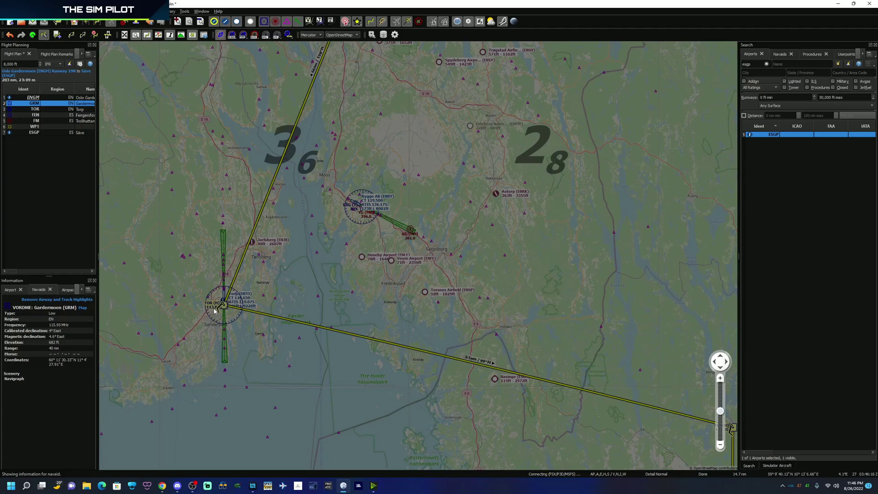
# Step: Show the Torp TOR VOR-DME details and follow the route east to FEN
pyautogui.doubleClick(36, 109)
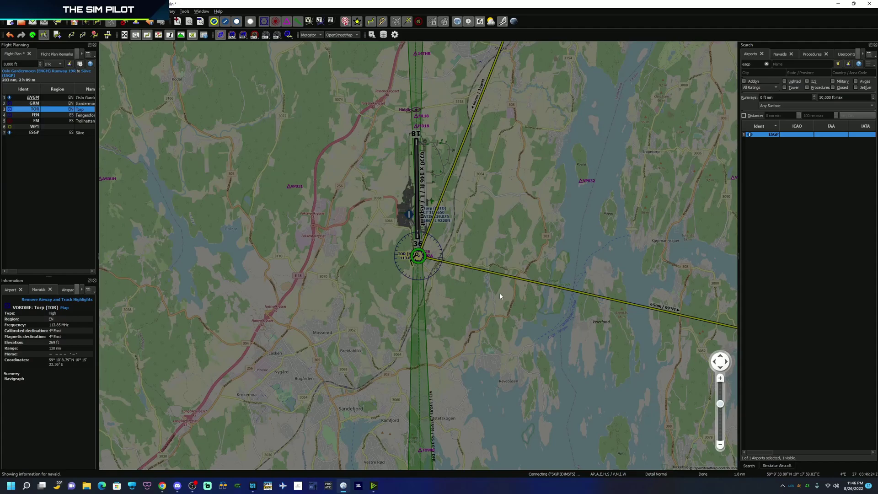
pyautogui.moveTo(498, 295); pyautogui.dragTo(440, 289)
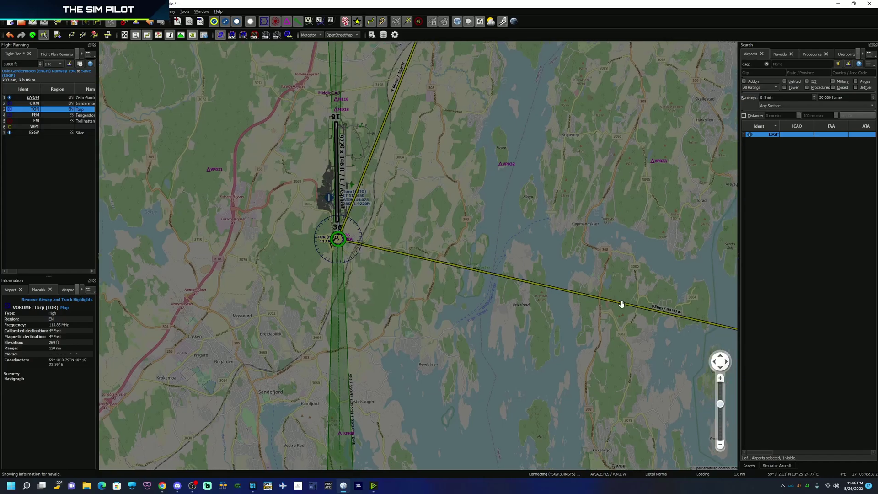
pyautogui.scroll(-3, 594, 304)
pyautogui.moveTo(665, 339); pyautogui.dragTo(523, 303)
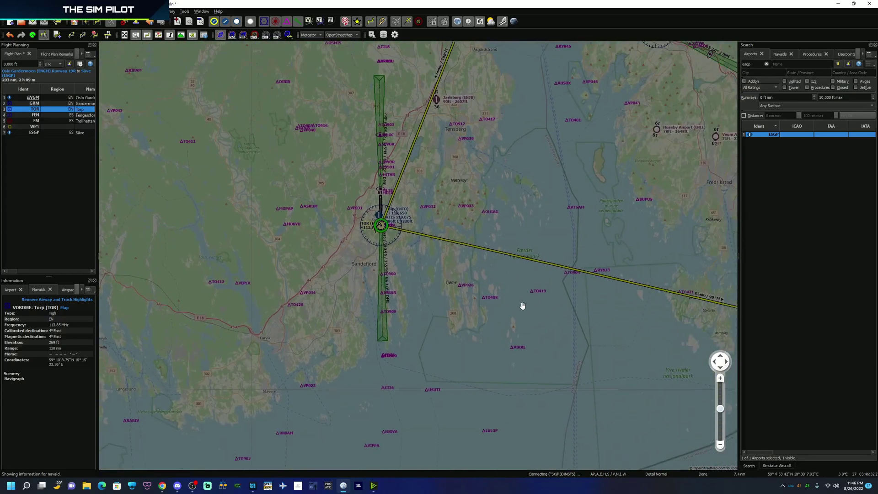
pyautogui.scroll(-2, 558, 305)
pyautogui.moveTo(590, 304); pyautogui.dragTo(307, 186)
pyautogui.scroll(2, 534, 244)
pyautogui.moveTo(534, 243); pyautogui.dragTo(410, 309)
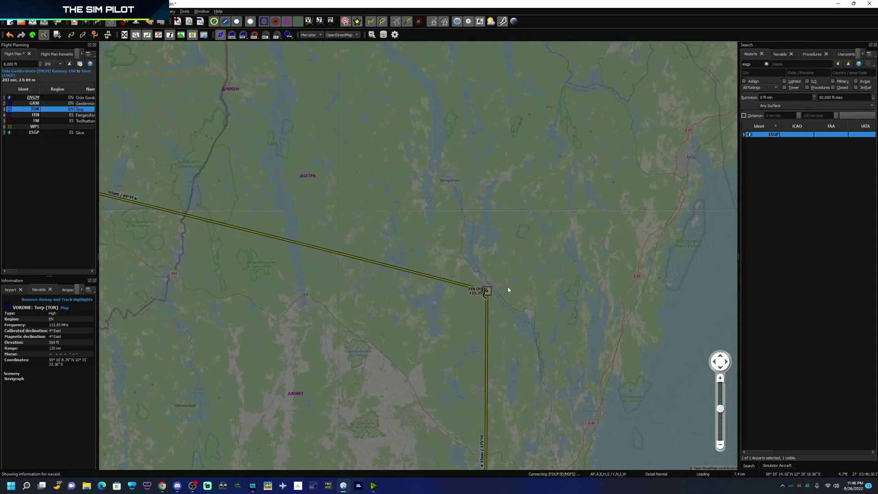
# Step: Zoom in and out around the FEN waypoint to inspect the leg toward FM
pyautogui.scroll(2, 498, 291)
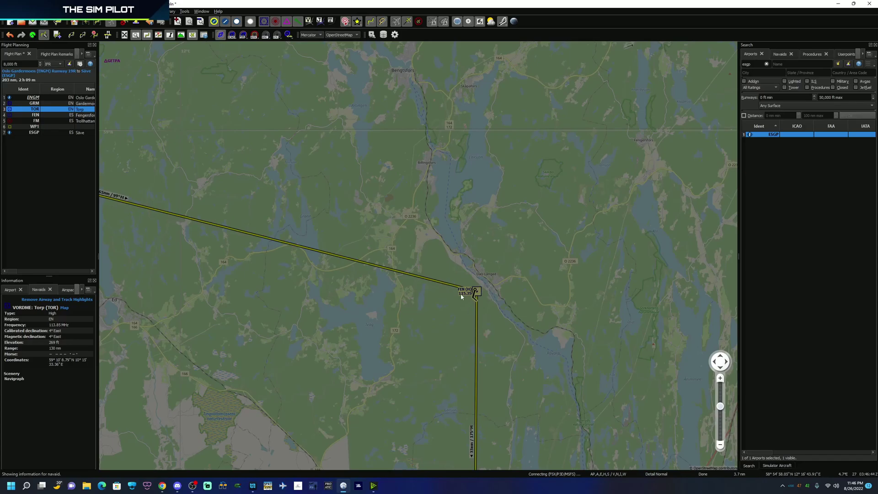
pyautogui.scroll(-2, 471, 265)
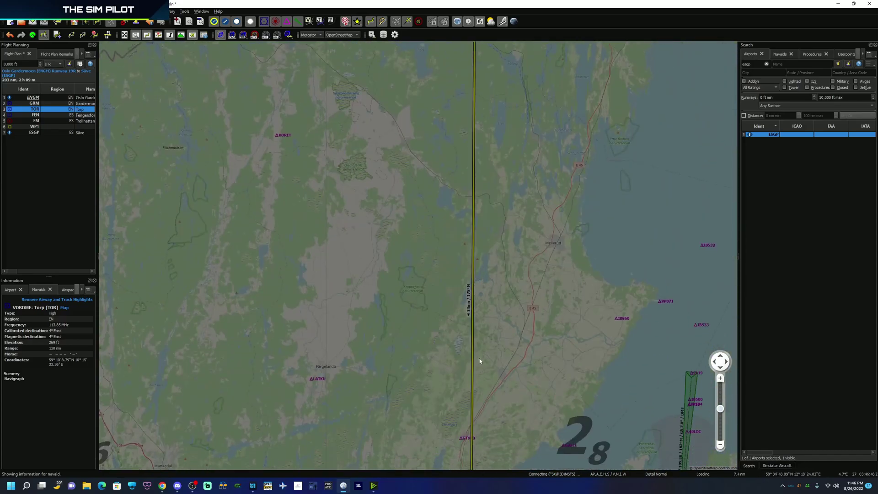
pyautogui.scroll(-3, 480, 360)
pyautogui.scroll(3, 471, 329)
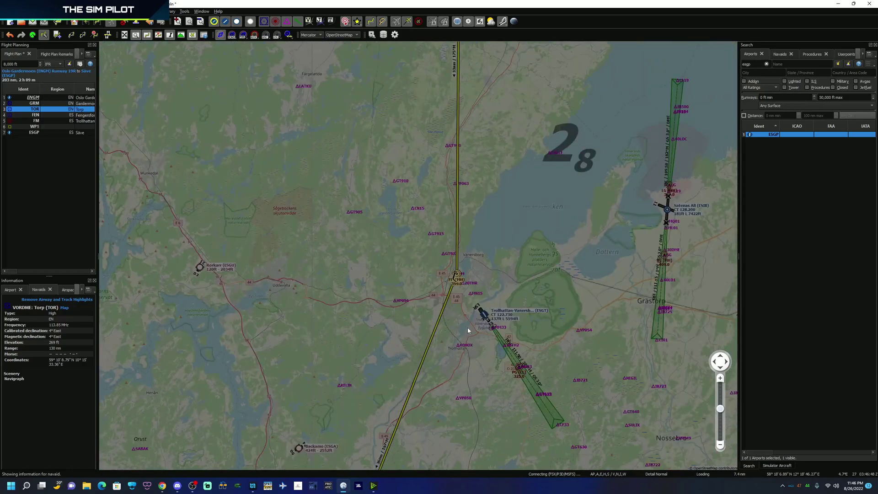
pyautogui.scroll(2, 456, 296)
pyautogui.scroll(4, 464, 270)
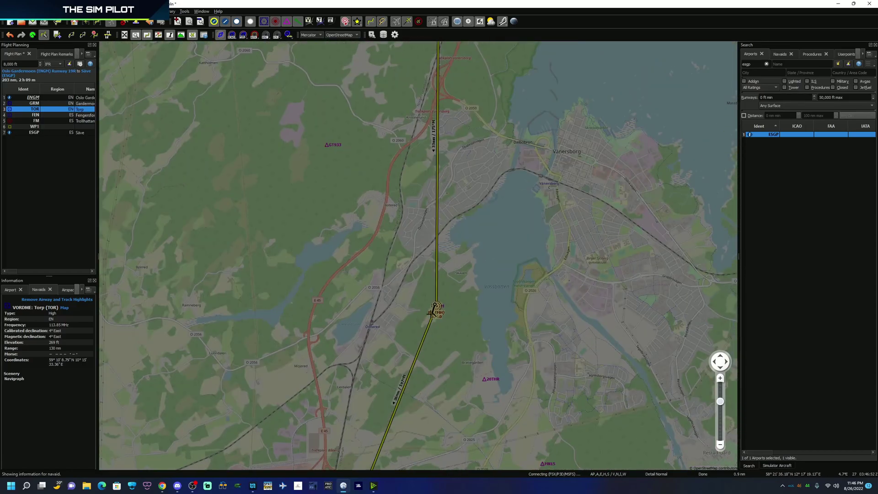
pyautogui.scroll(3, 443, 301)
pyautogui.scroll(2, 443, 294)
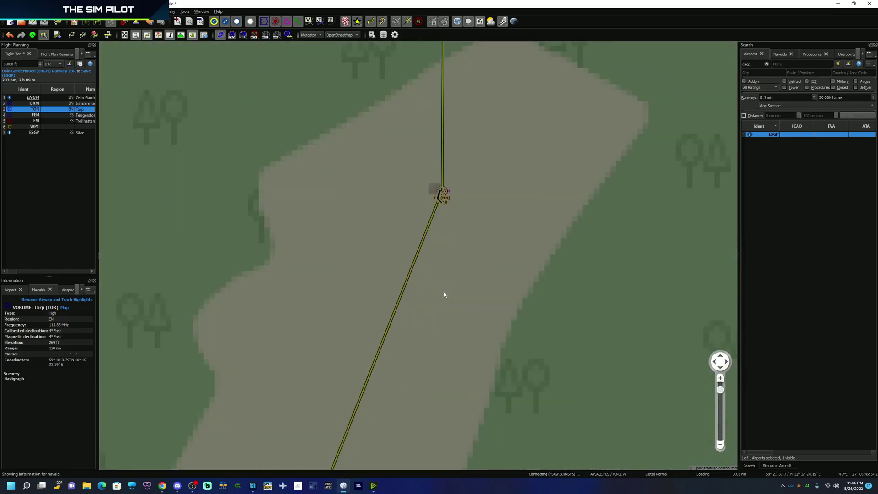
pyautogui.scroll(-1, 444, 211)
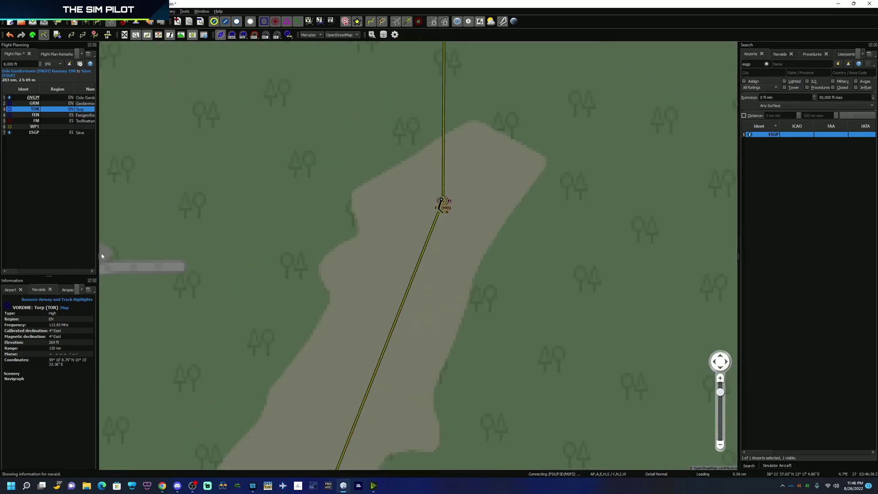
pyautogui.doubleClick(33, 121)
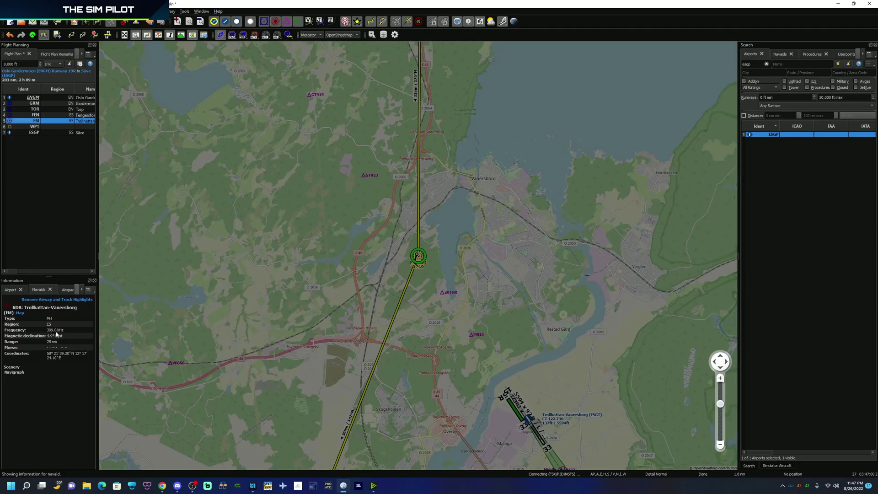
pyautogui.moveTo(407, 236); pyautogui.dragTo(408, 260)
pyautogui.scroll(-3, 408, 260)
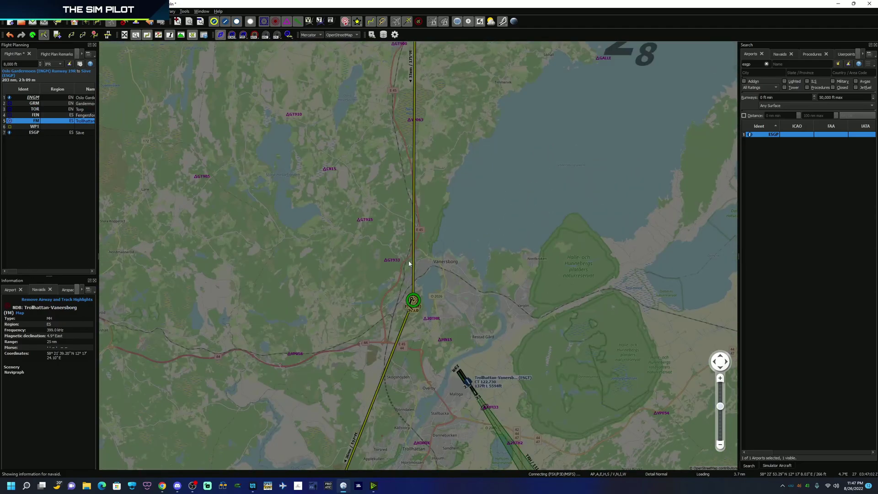
pyautogui.moveTo(384, 207); pyautogui.dragTo(369, 241)
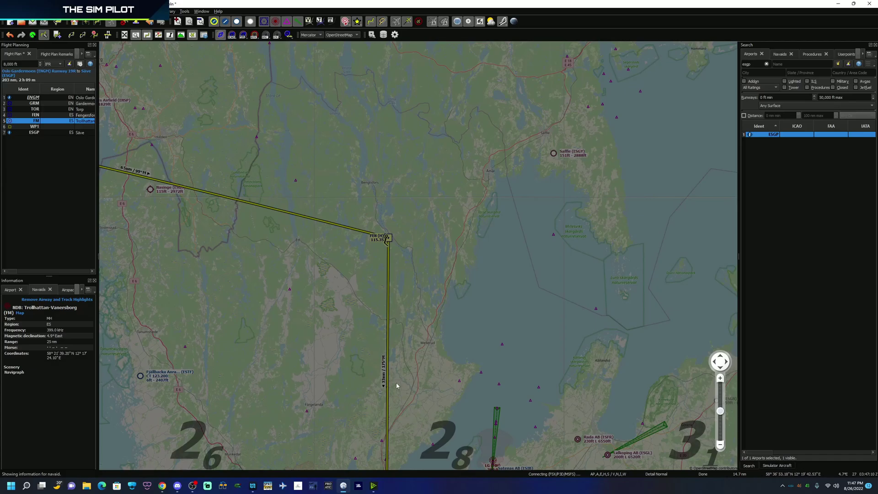
pyautogui.moveTo(388, 385); pyautogui.dragTo(389, 229)
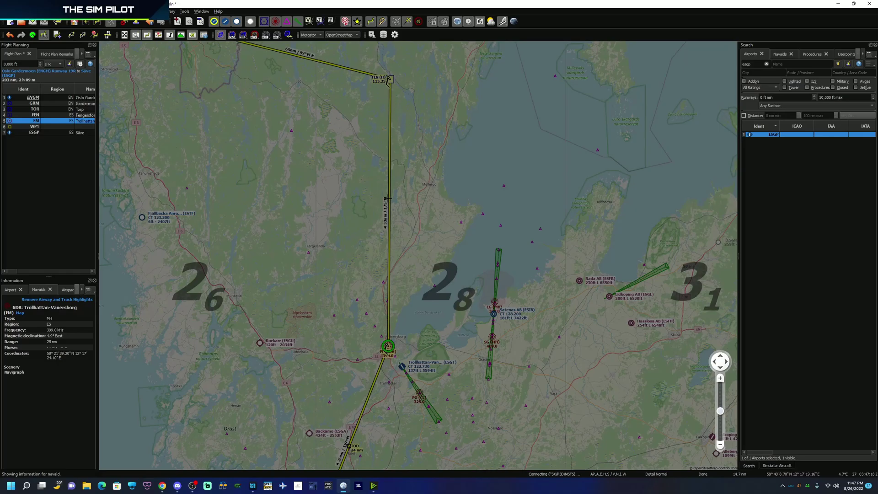
pyautogui.moveTo(372, 344); pyautogui.dragTo(391, 173)
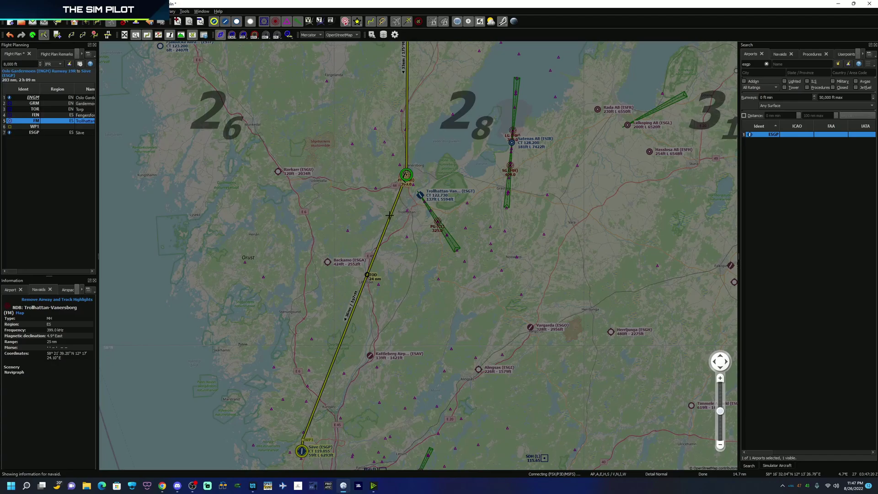
pyautogui.moveTo(381, 247); pyautogui.dragTo(385, 195)
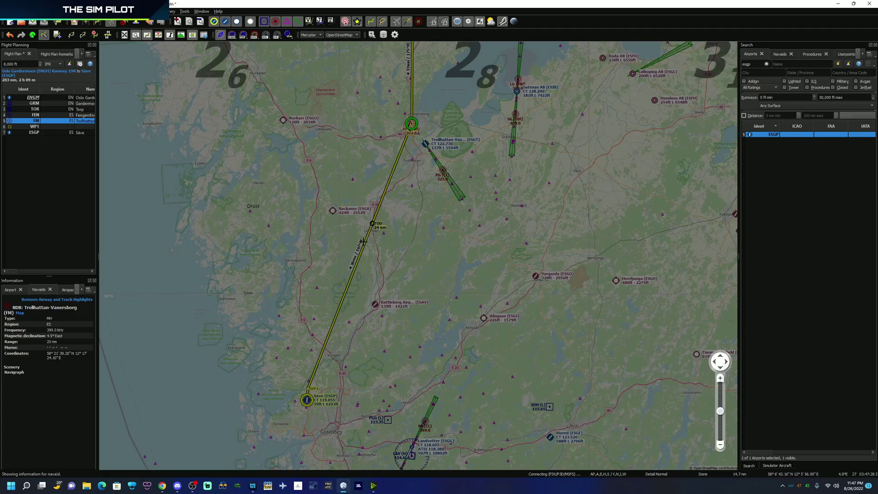
# Step: Zoom out and pan so the whole ENGM–ESGP route fits on the map
pyautogui.moveTo(307, 408)
pyautogui.scroll(-2, 393, 114)
pyautogui.scroll(-2, 393, 130)
pyautogui.moveTo(368, 114); pyautogui.dragTo(346, 237)
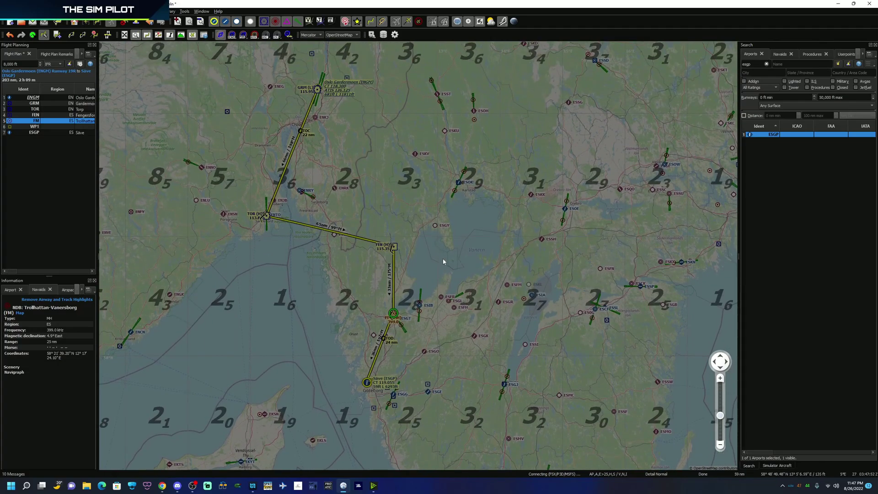